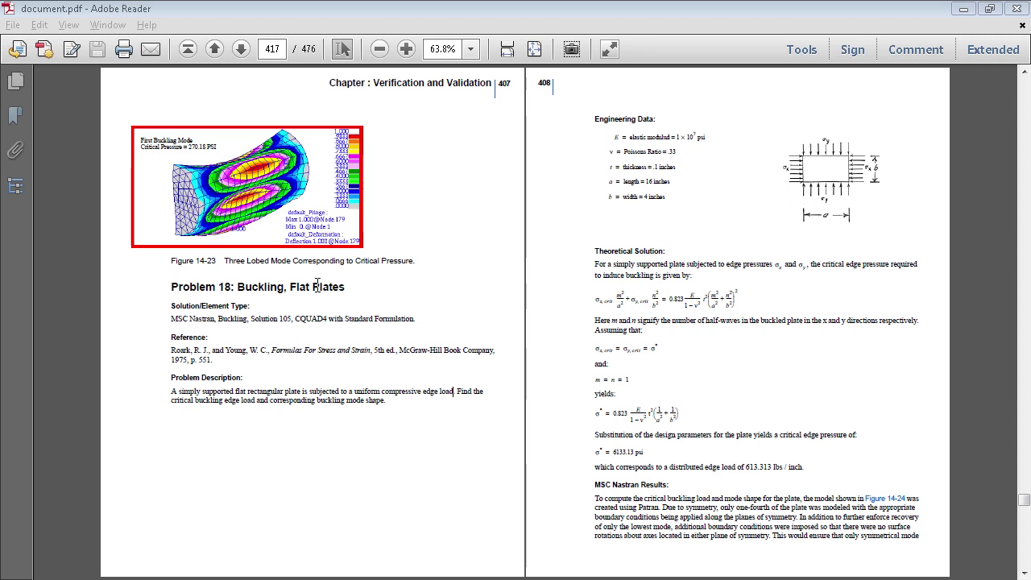
Minimize the verification PDF and start MSC Patran 2012.2 from the desktop
{"action": "double_click", "coordinate": [502, 86]}
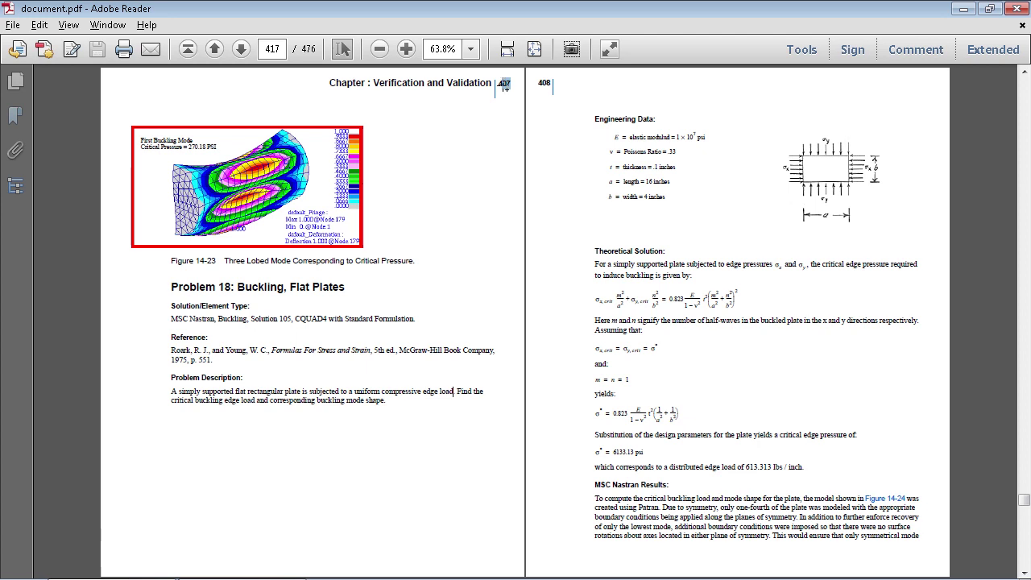
{"action": "left_click", "coordinate": [586, 193]}
{"action": "left_click", "coordinate": [963, 9]}
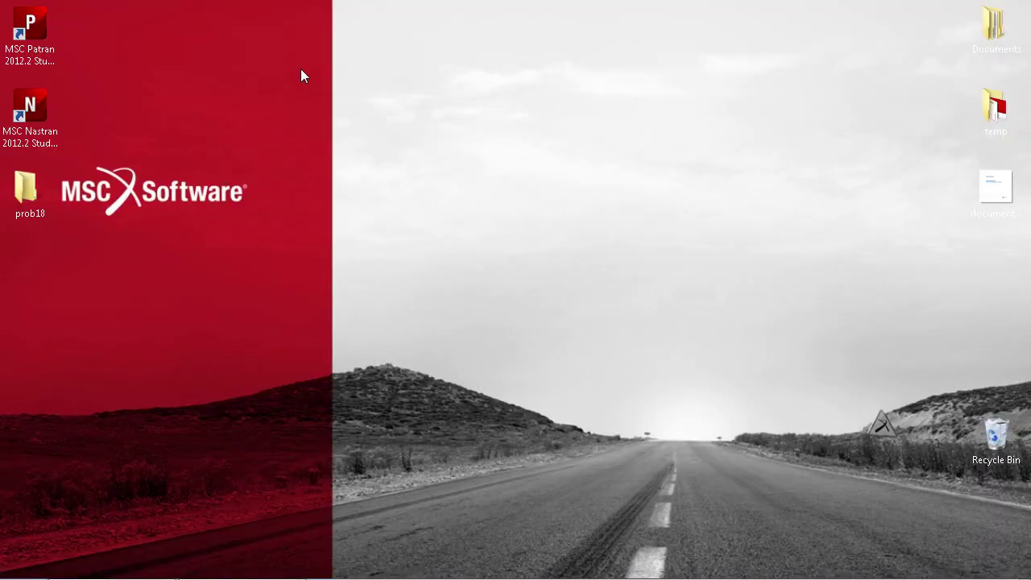
{"action": "double_click", "coordinate": [24, 44]}
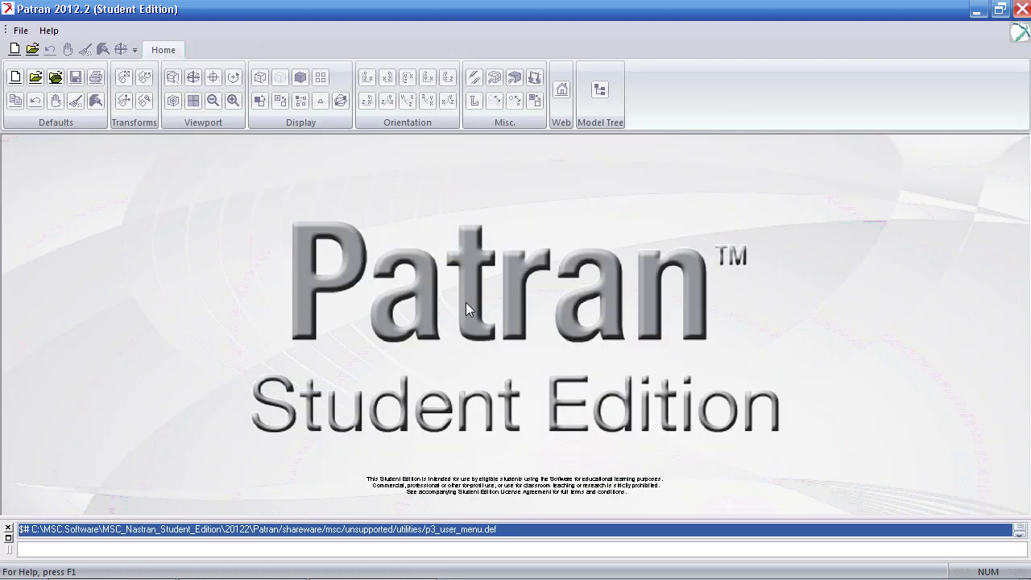
Create a new database named prob18 in the prob18 folder and accept the default MSC.Nastran structural model preferences
{"action": "left_click", "coordinate": [15, 77]}
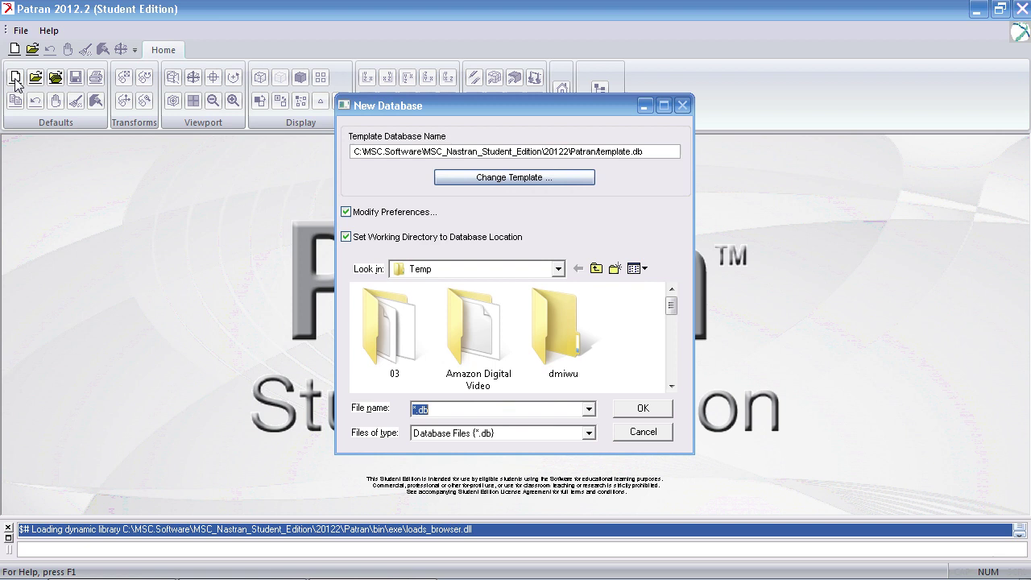
{"action": "left_click", "coordinate": [419, 269]}
{"action": "left_click", "coordinate": [434, 453]}
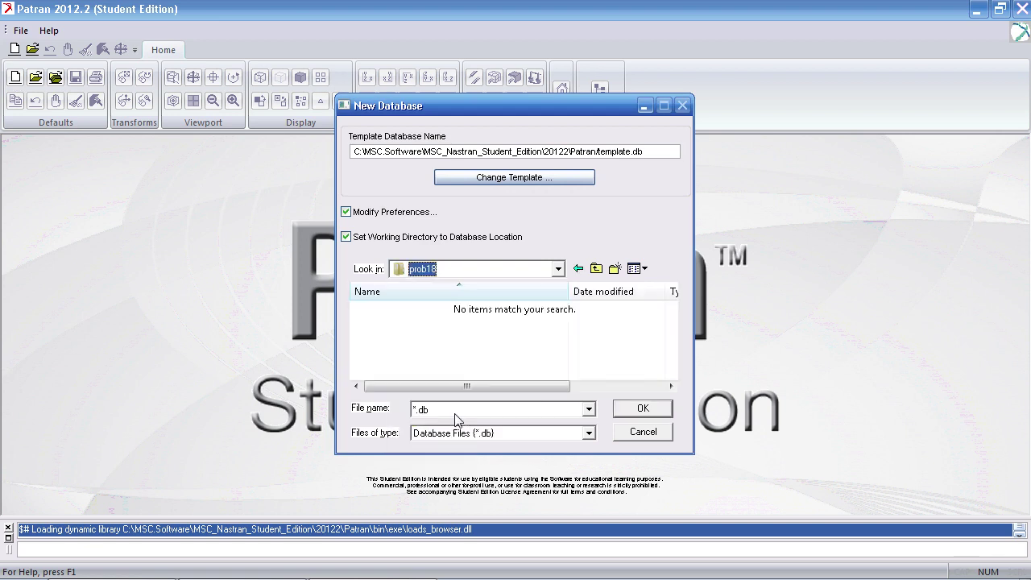
{"action": "type", "text": "prob"}
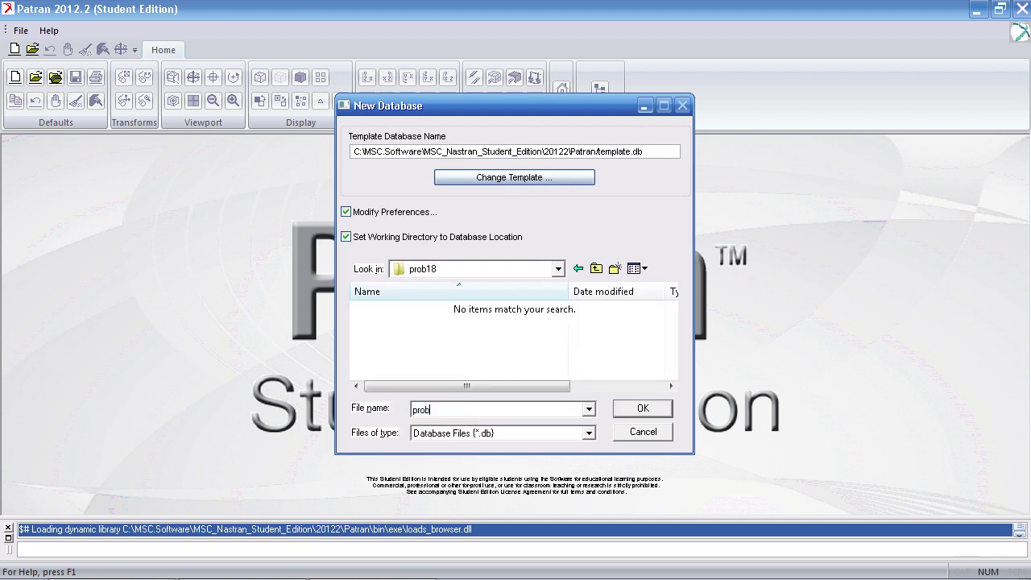
{"action": "type", "text": "18"}
{"action": "key", "text": "Return"}
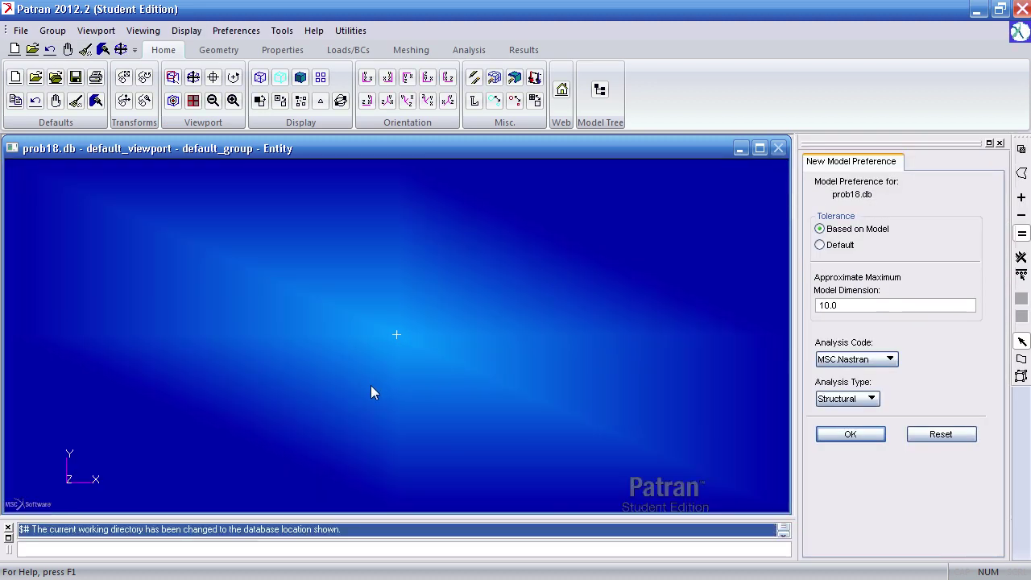
{"action": "left_click", "coordinate": [848, 439]}
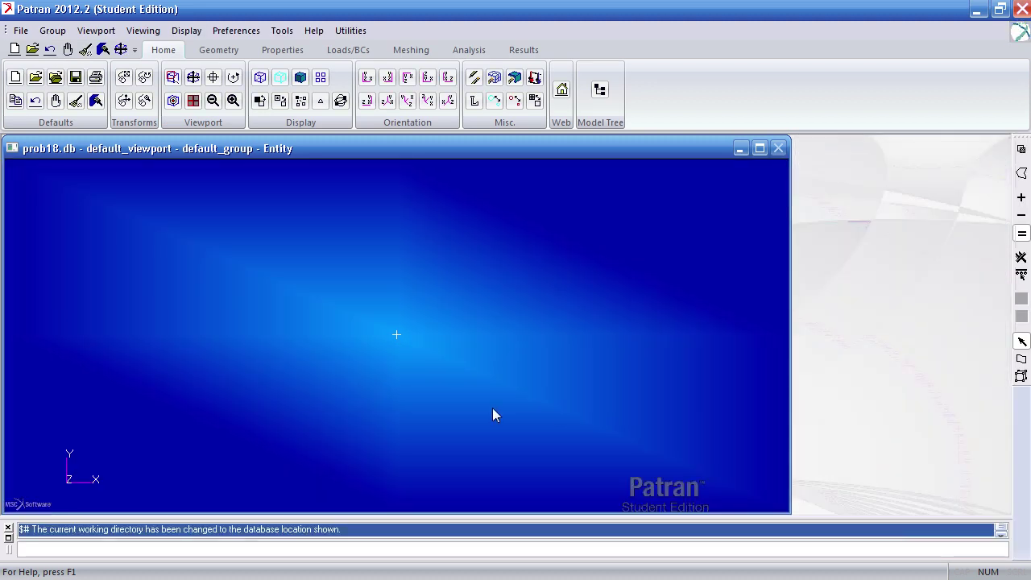
Create the full plate as an XYZ surface with vector <16 4 0> from origin [0 0 0]
{"action": "left_click", "coordinate": [216, 51]}
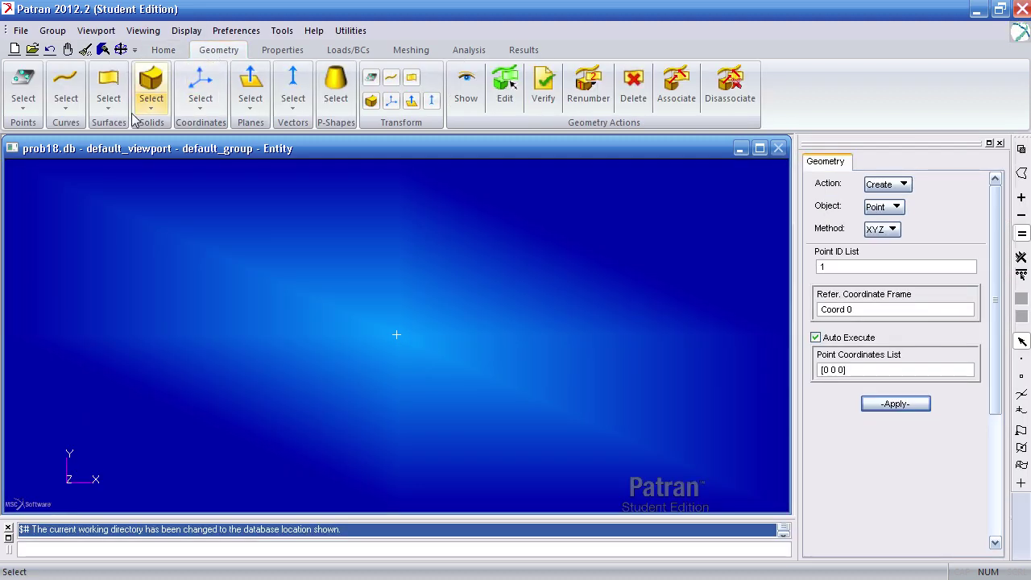
{"action": "left_click", "coordinate": [109, 93]}
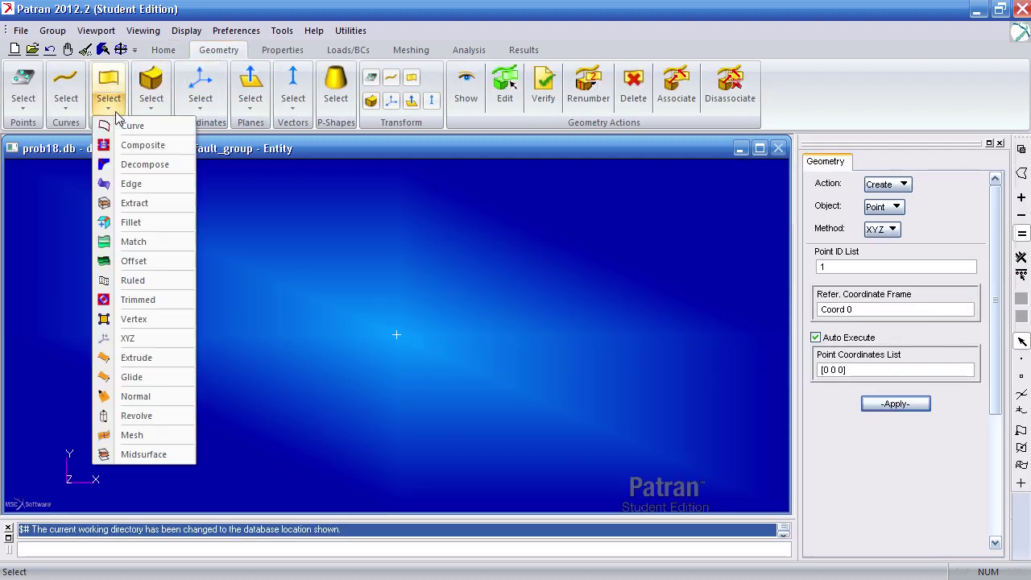
{"action": "left_click", "coordinate": [128, 339]}
{"action": "left_click", "coordinate": [918, 346]}
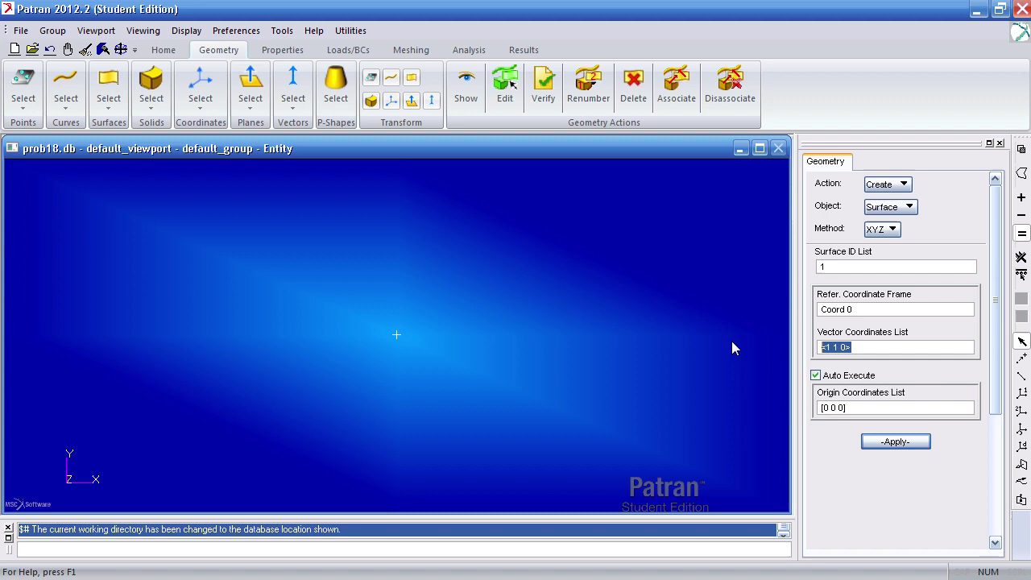
{"action": "type", "text": "<16"}
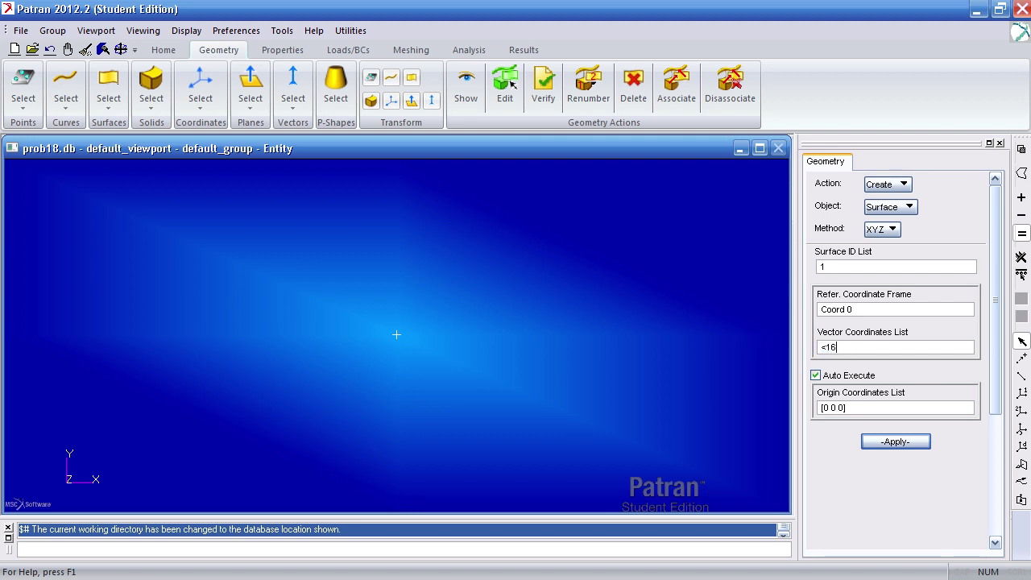
{"action": "type", "text": " 4 0>"}
{"action": "left_click", "coordinate": [878, 439]}
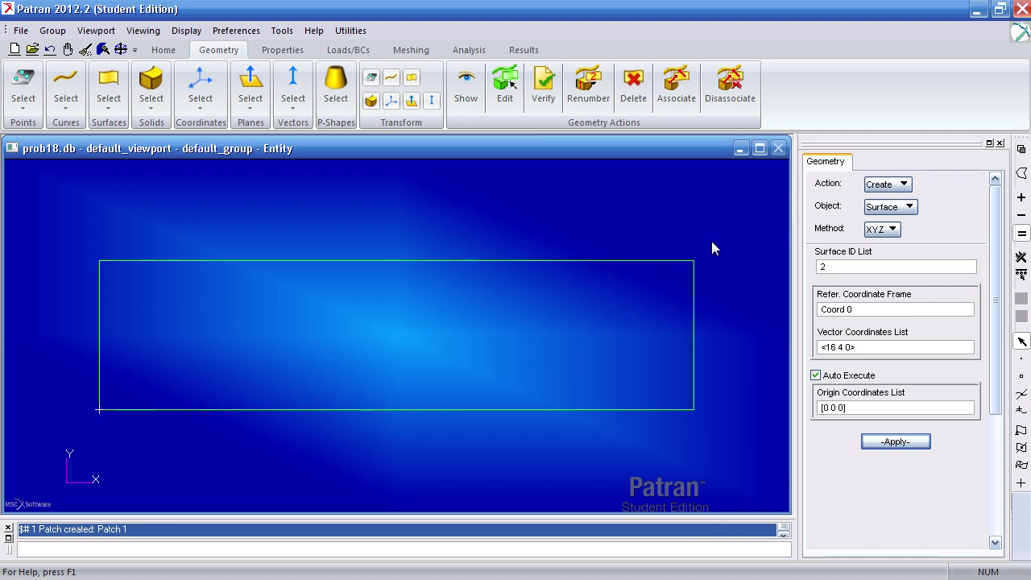
Create a new empty group named quarter_section and make it current
{"action": "left_click", "coordinate": [52, 31]}
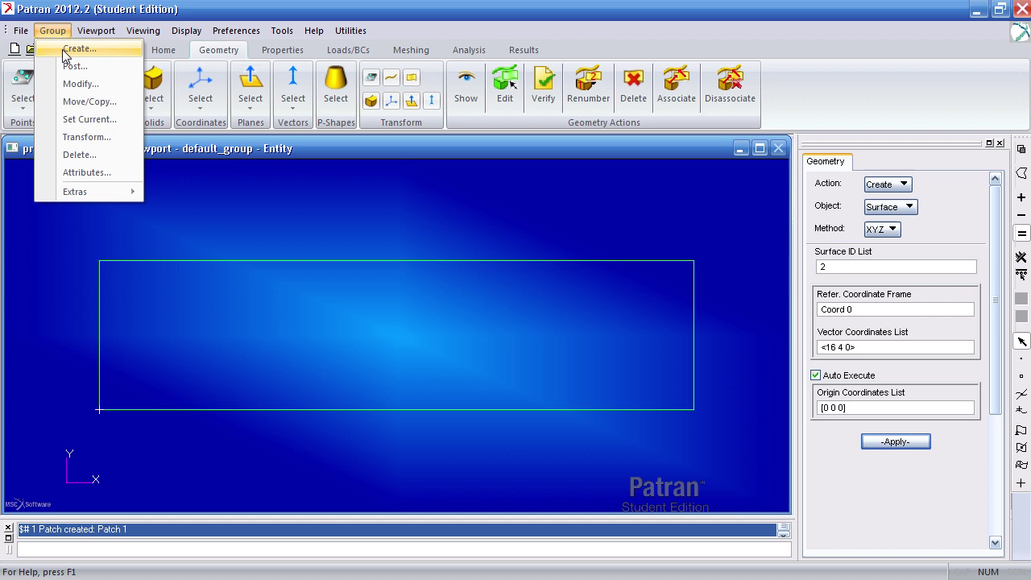
{"action": "left_click", "coordinate": [64, 50]}
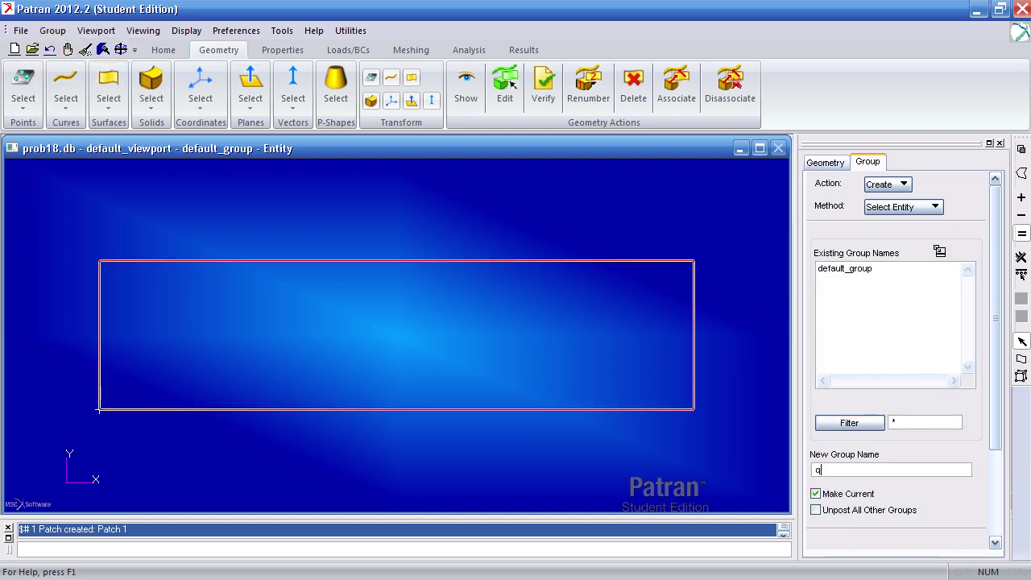
{"action": "type", "text": "quarter_section"}
{"action": "scroll", "coordinate": [853, 419], "scroll_direction": "down", "scroll_amount": 5}
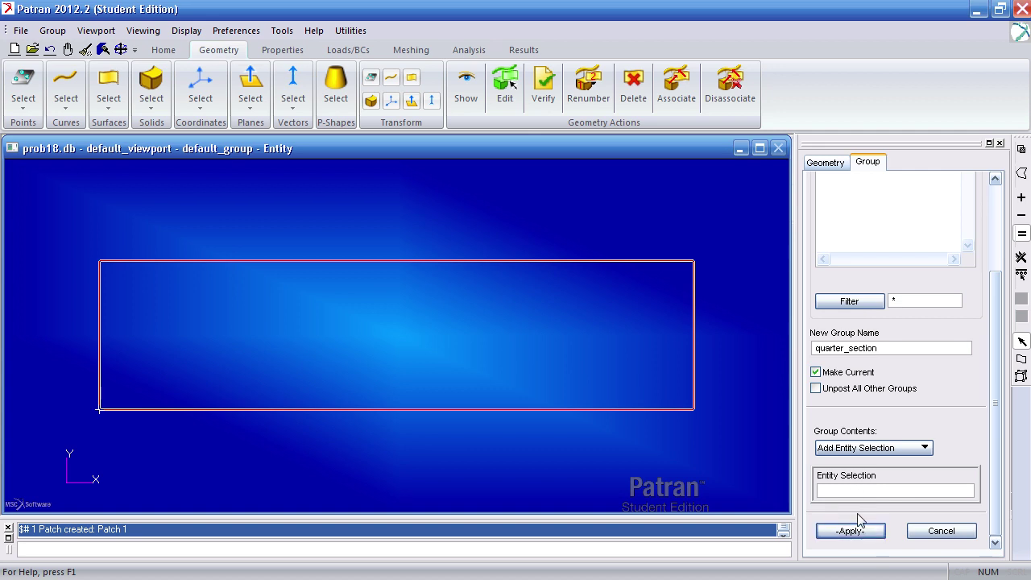
{"action": "left_click", "coordinate": [851, 532]}
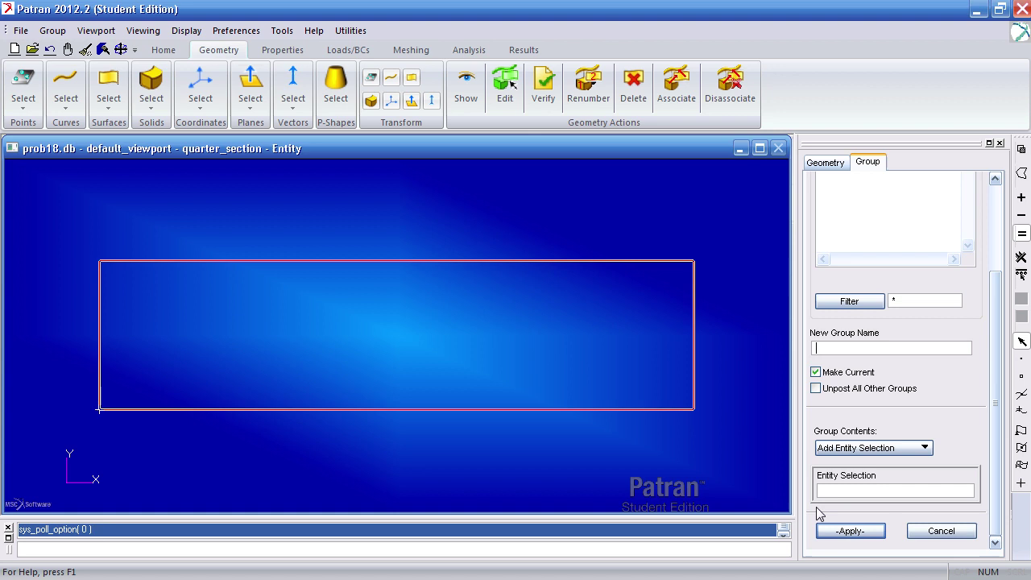
Show the model tree and expand its Groups branch
{"action": "left_click", "coordinate": [162, 50]}
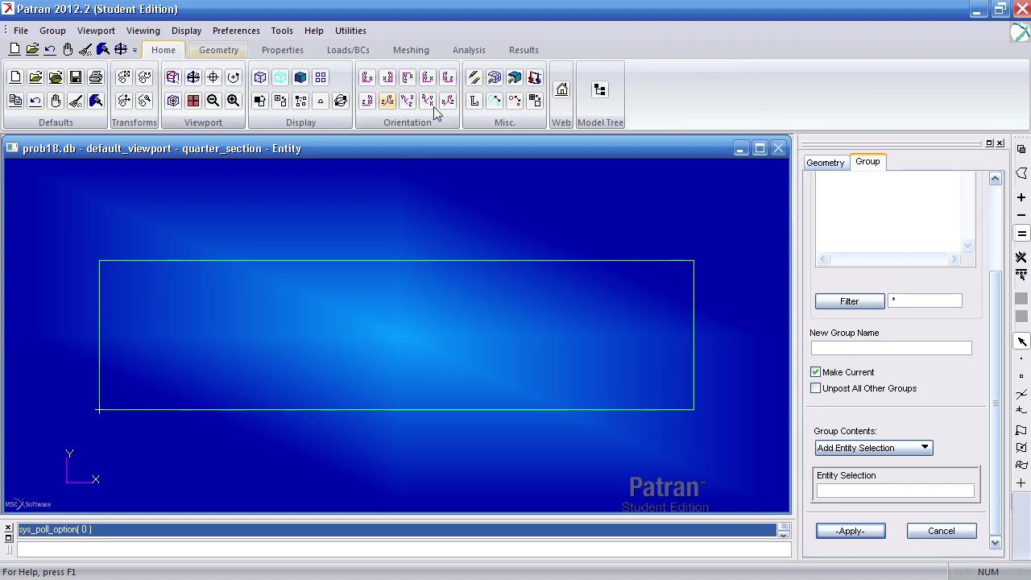
{"action": "left_click", "coordinate": [588, 113]}
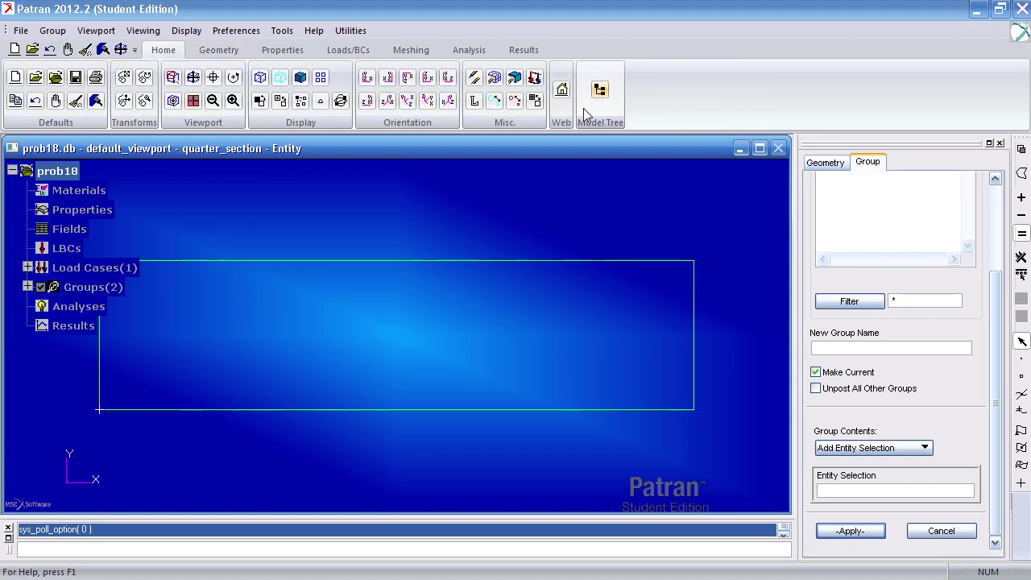
{"action": "left_click", "coordinate": [28, 287]}
Unpost and repost default_group and quarter_section in the viewport to check what each group contains
{"action": "left_click", "coordinate": [55, 308]}
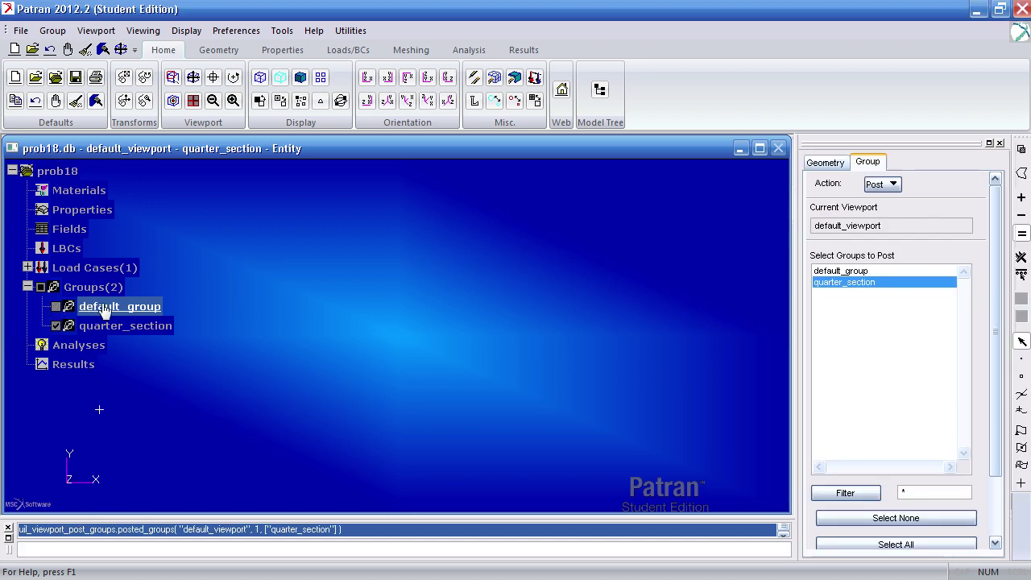
{"action": "left_click", "coordinate": [56, 308]}
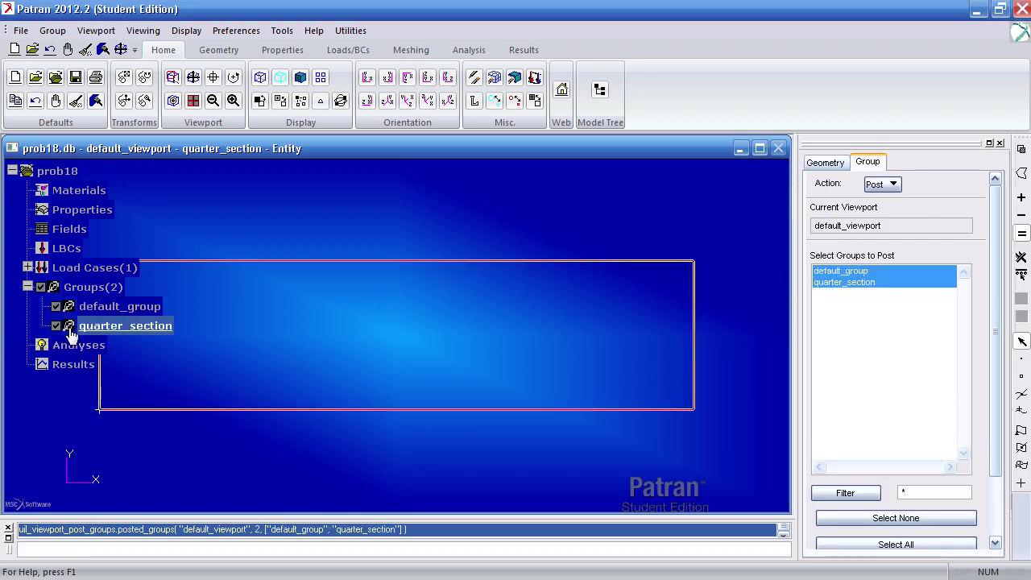
{"action": "left_click", "coordinate": [58, 324]}
{"action": "left_click", "coordinate": [57, 327]}
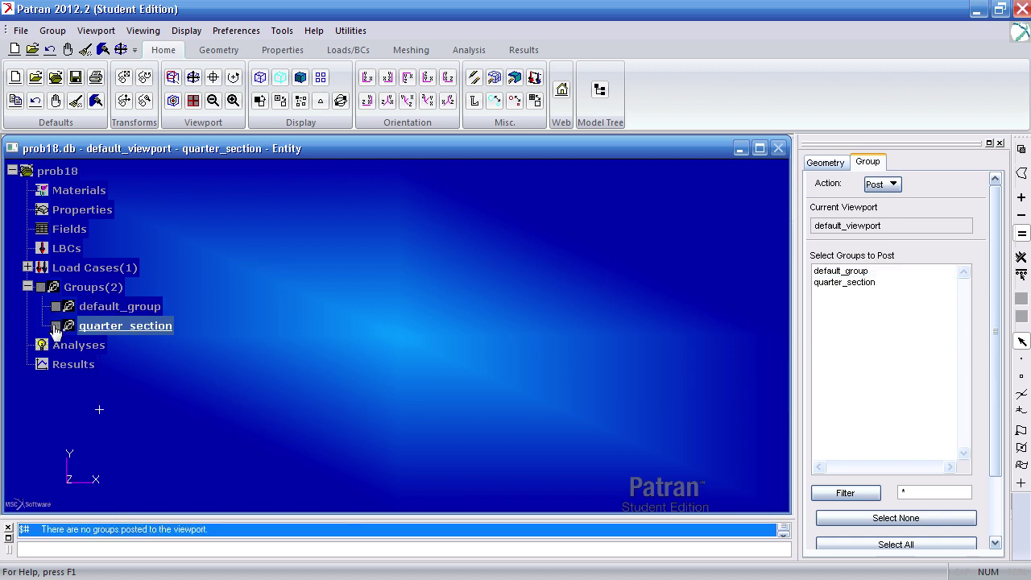
{"action": "left_click", "coordinate": [56, 327]}
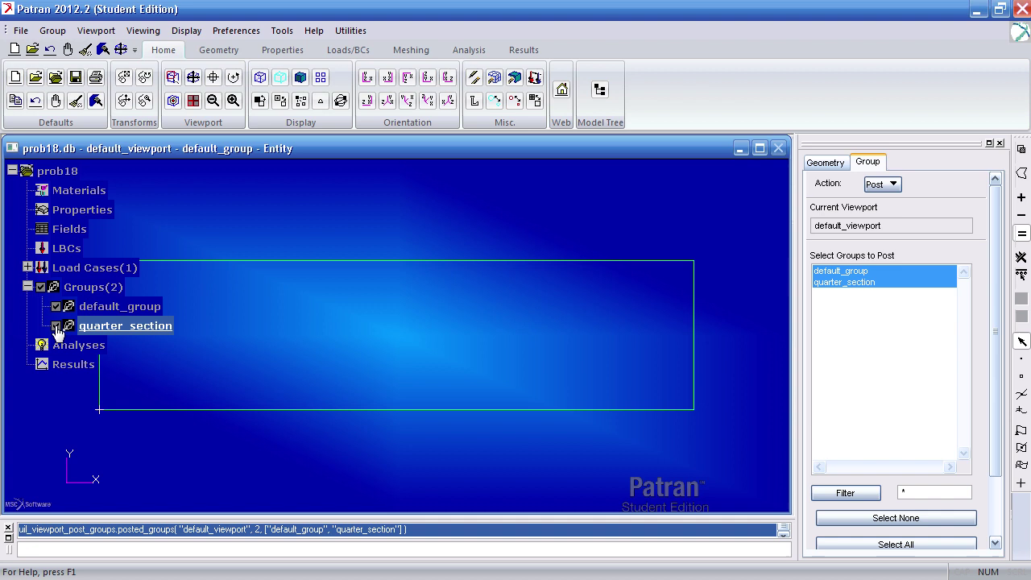
Set quarter_section as the current group and return to surface creation
{"action": "right_click", "coordinate": [98, 331]}
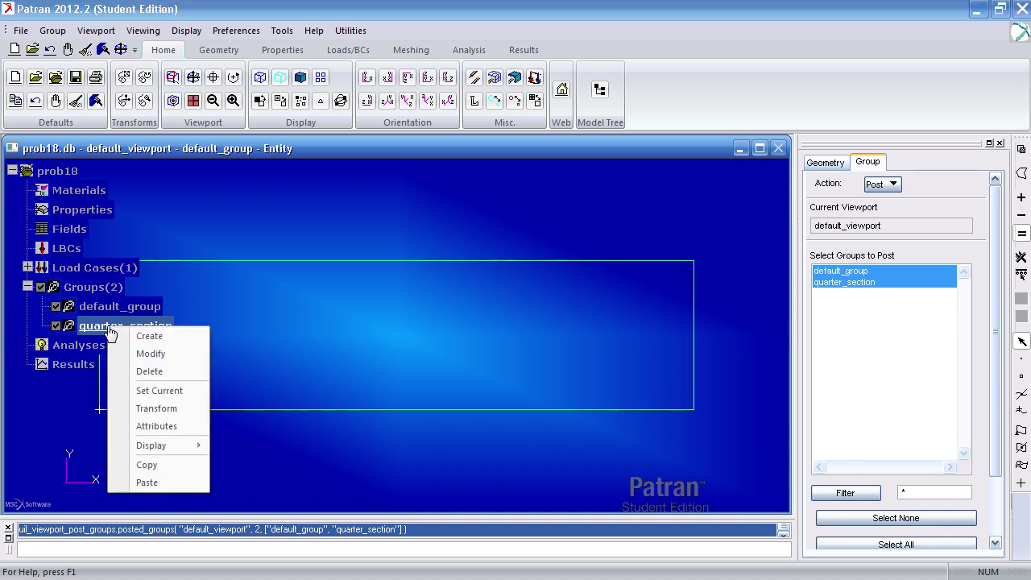
{"action": "left_click", "coordinate": [161, 394]}
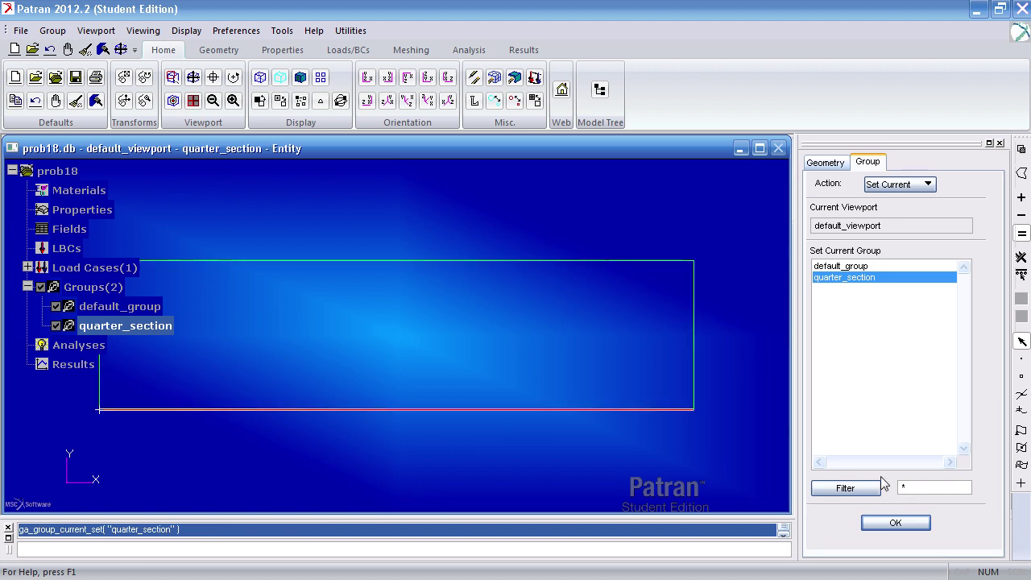
{"action": "left_click", "coordinate": [918, 521]}
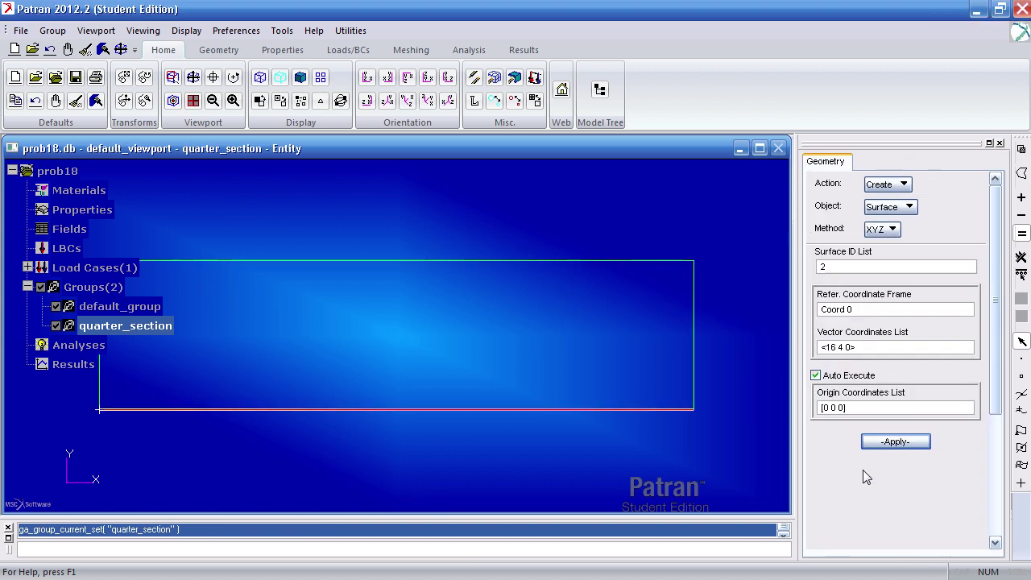
Create the quarter plate as an XYZ surface with vector <8 2 0> from origin [8 2 0]
{"action": "left_click", "coordinate": [842, 348]}
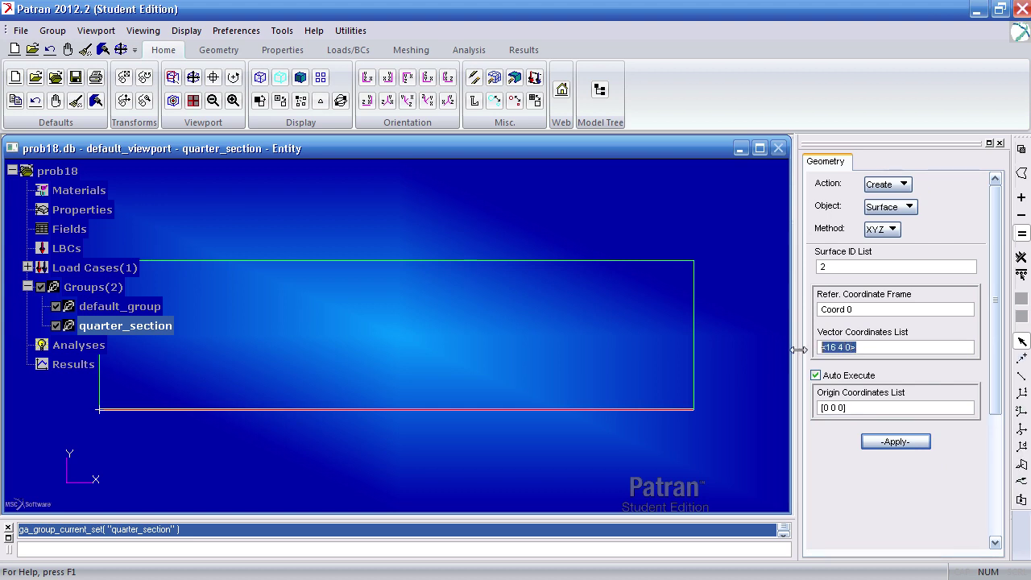
{"action": "type", "text": "<8"}
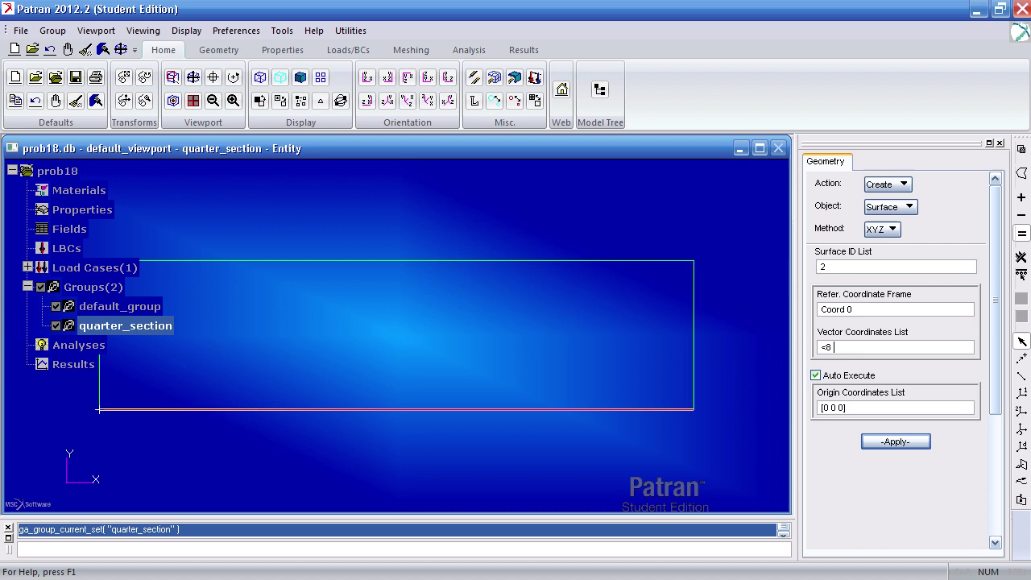
{"action": "type", "text": " 2 0>"}
{"action": "key", "text": "Tab"}
{"action": "type", "text": "["}
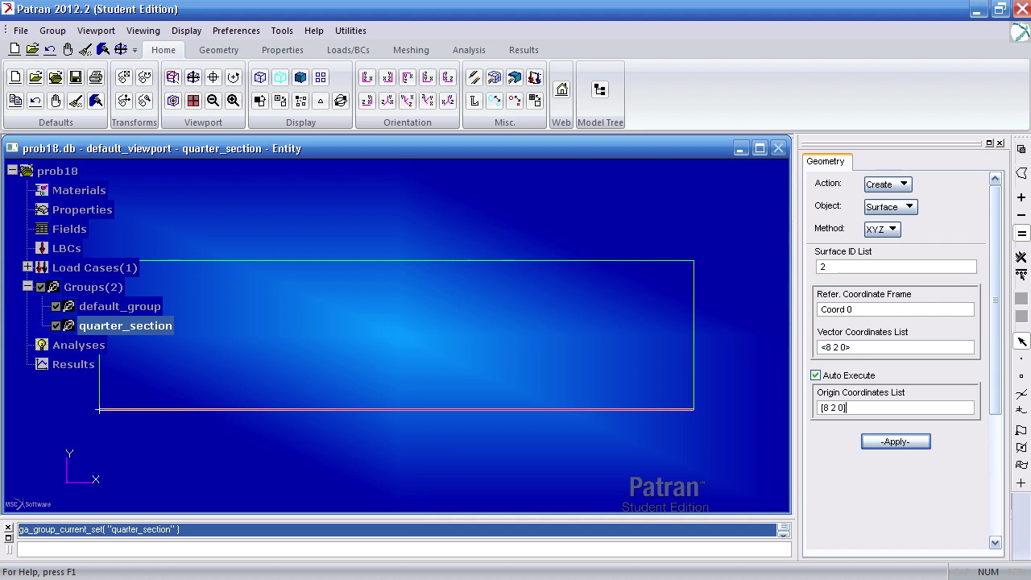
{"action": "left_click", "coordinate": [886, 443]}
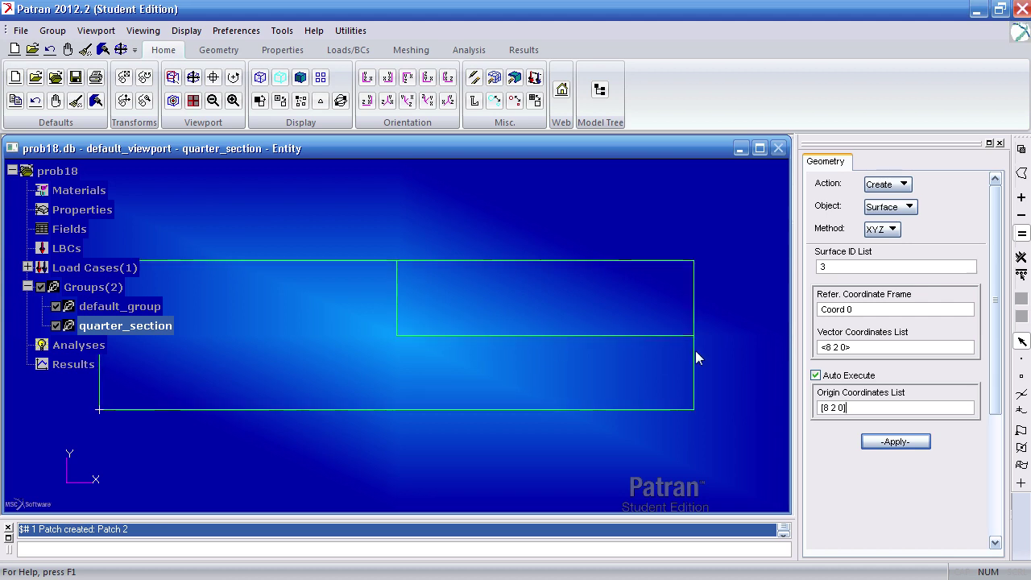
{"action": "scroll", "coordinate": [724, 344], "scroll_direction": "up", "scroll_amount": 3}
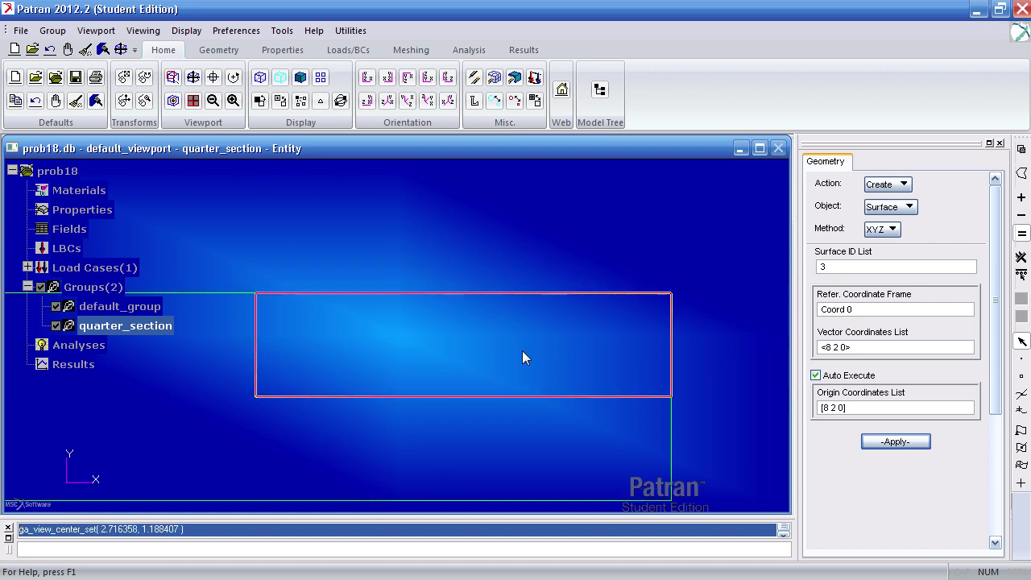
Create an isotropic linear elastic material named mat with elastic modulus 10e6 and Poisson ratio .33
{"action": "left_click", "coordinate": [282, 49]}
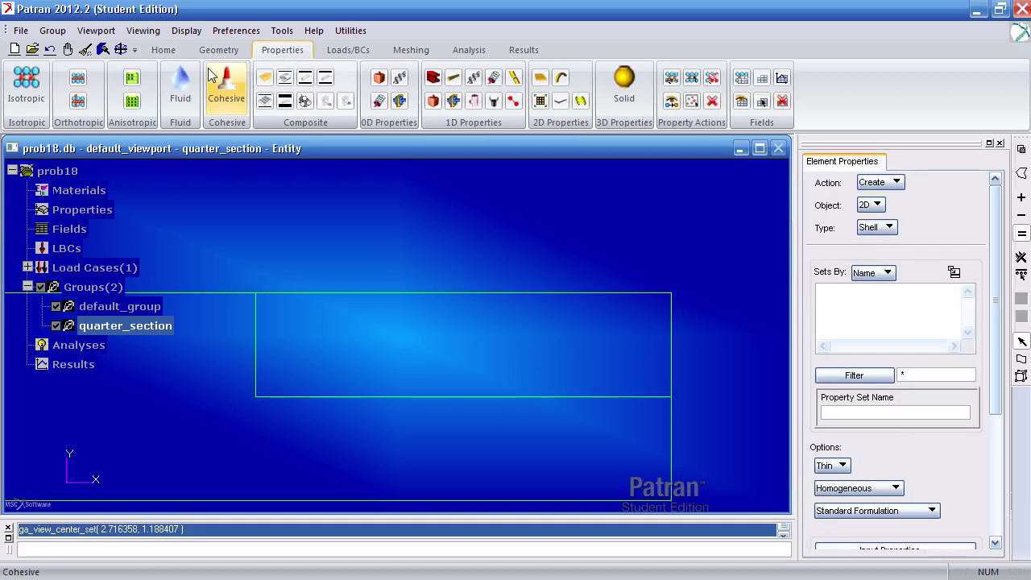
{"action": "left_click", "coordinate": [25, 97]}
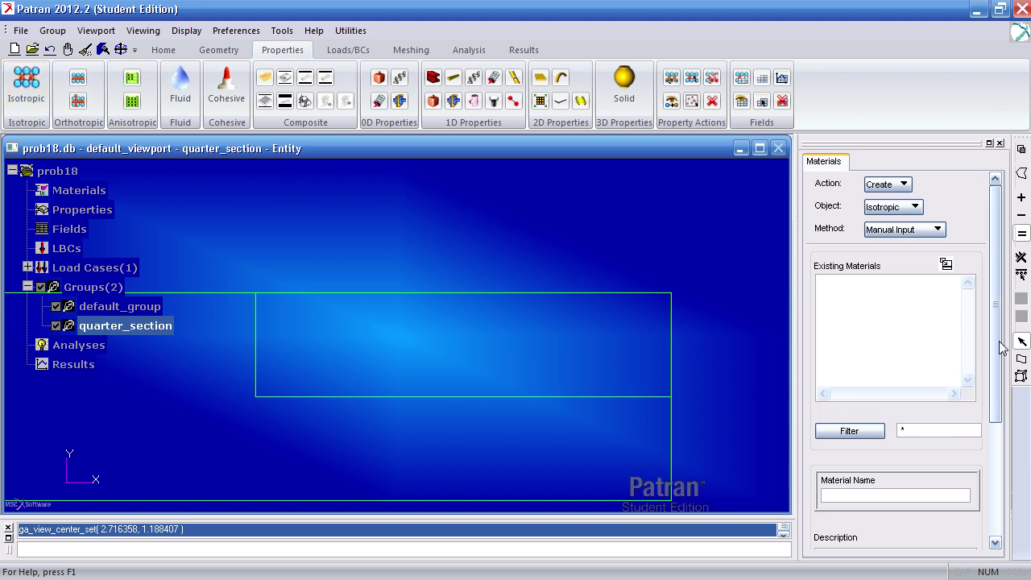
{"action": "scroll", "coordinate": [995, 378], "scroll_direction": "down", "scroll_amount": 1}
{"action": "scroll", "coordinate": [996, 378], "scroll_direction": "down", "scroll_amount": 2}
{"action": "left_click", "coordinate": [905, 364]}
{"action": "type", "text": "mat"}
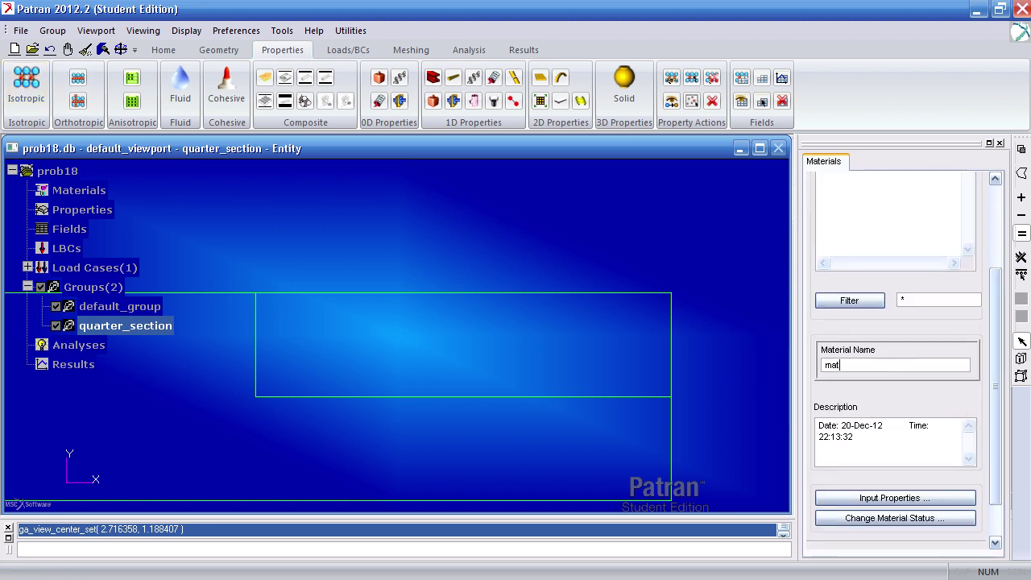
{"action": "left_click", "coordinate": [878, 495]}
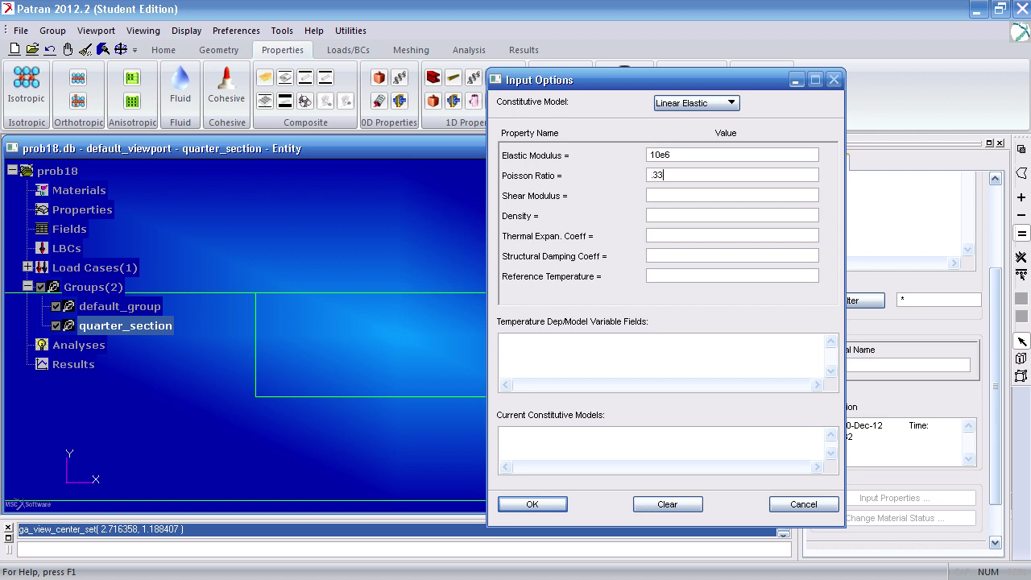
{"action": "left_click", "coordinate": [542, 505]}
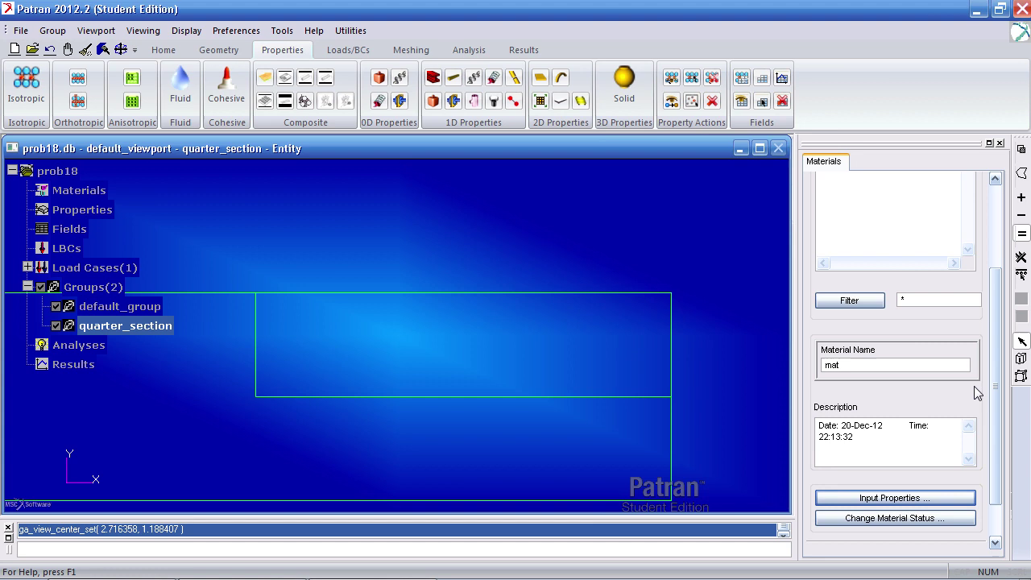
{"action": "scroll", "coordinate": [989, 403], "scroll_direction": "down", "scroll_amount": 2}
{"action": "left_click", "coordinate": [895, 511]}
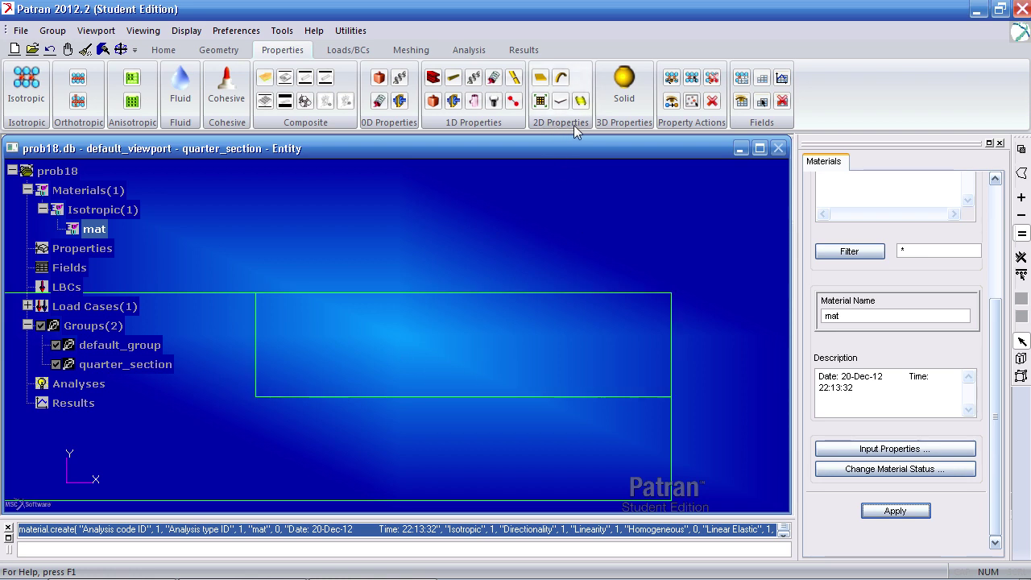
Define a 2D shell property set named prop using material mat and enter its thickness
{"action": "left_click", "coordinate": [540, 77]}
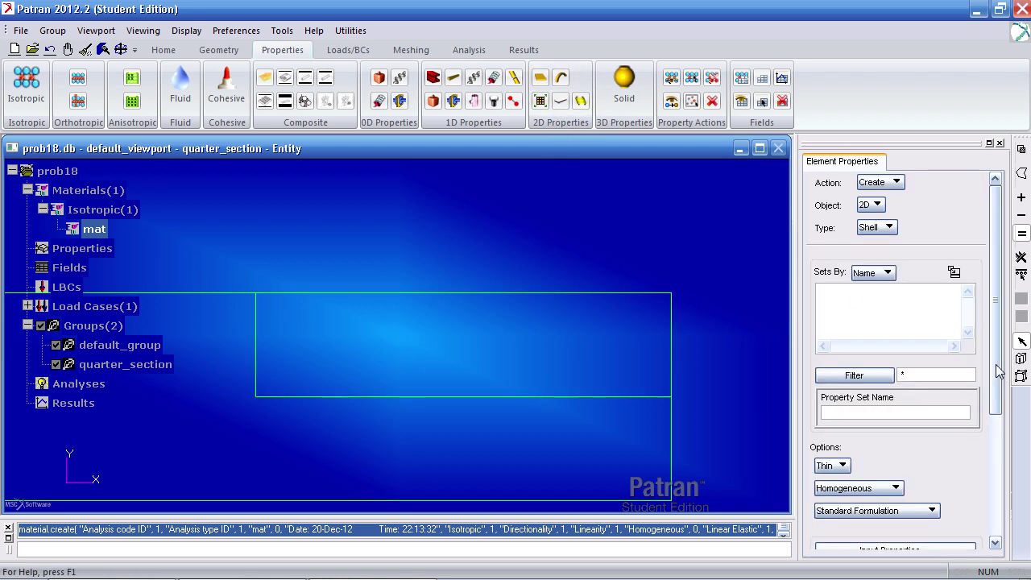
{"action": "left_click_drag", "start_coordinate": [999, 370], "coordinate": [984, 454]}
{"action": "left_click", "coordinate": [894, 275]}
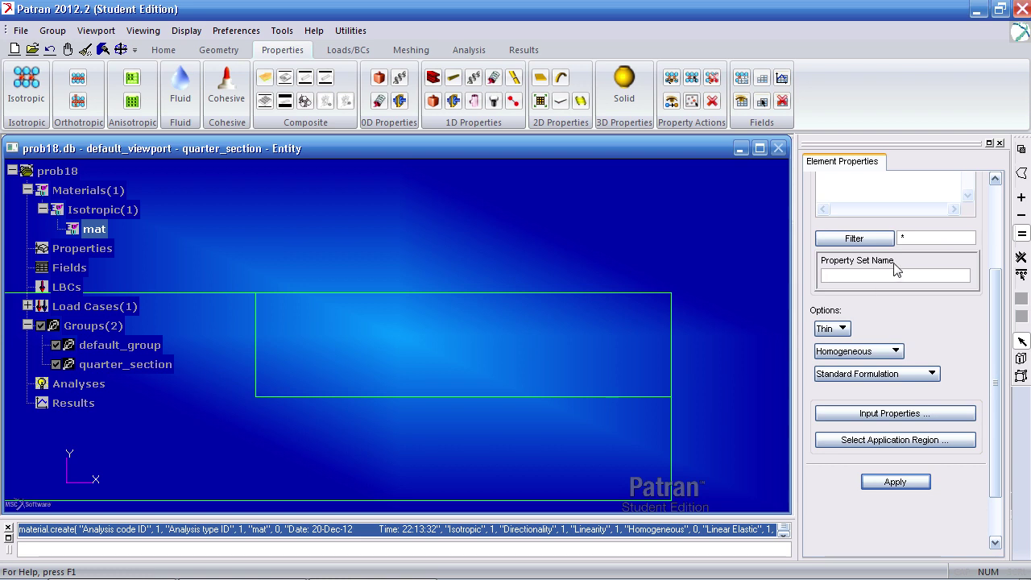
{"action": "type", "text": "prop"}
{"action": "left_click", "coordinate": [894, 414]}
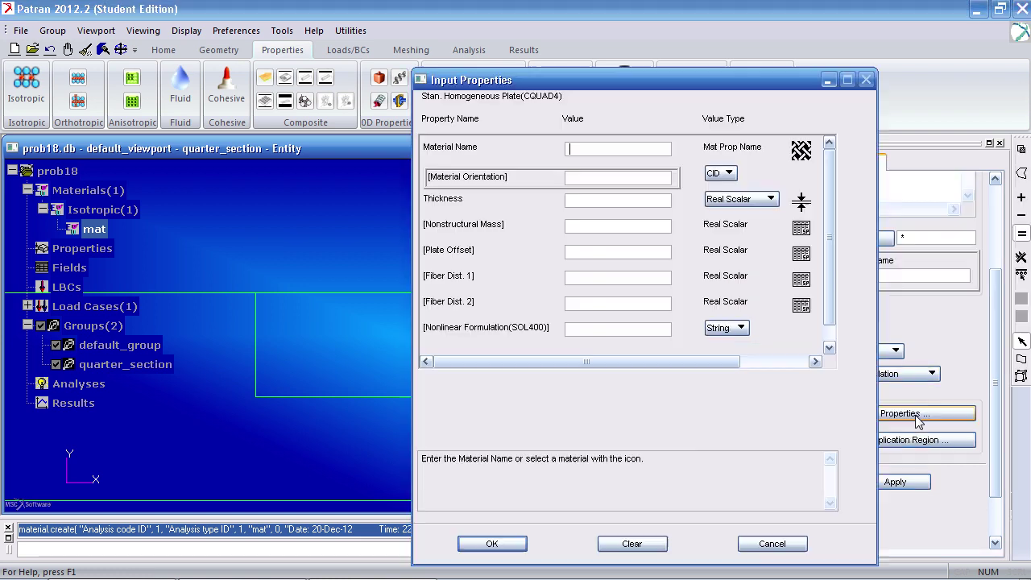
{"action": "left_click", "coordinate": [868, 153]}
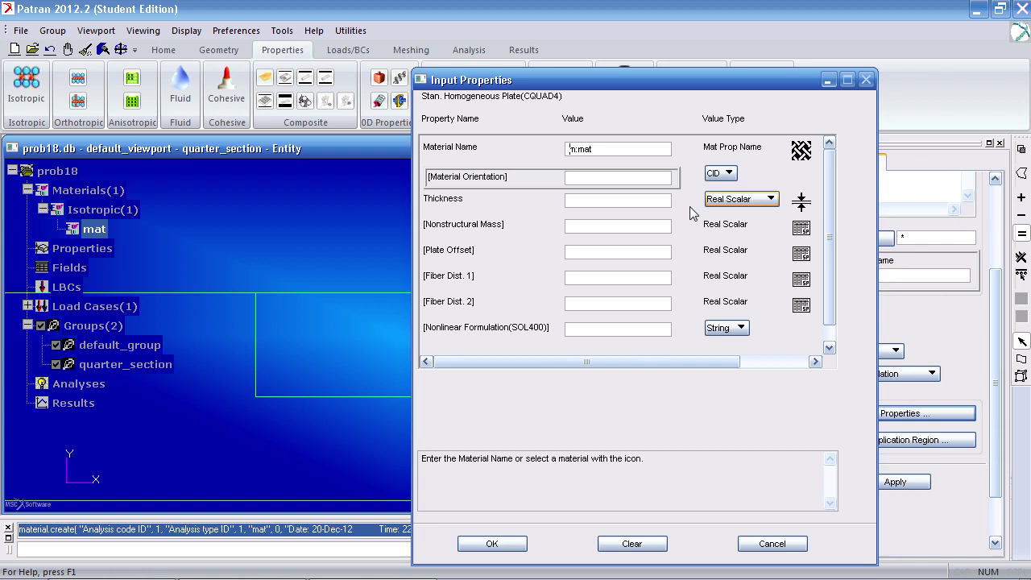
{"action": "left_click", "coordinate": [654, 199]}
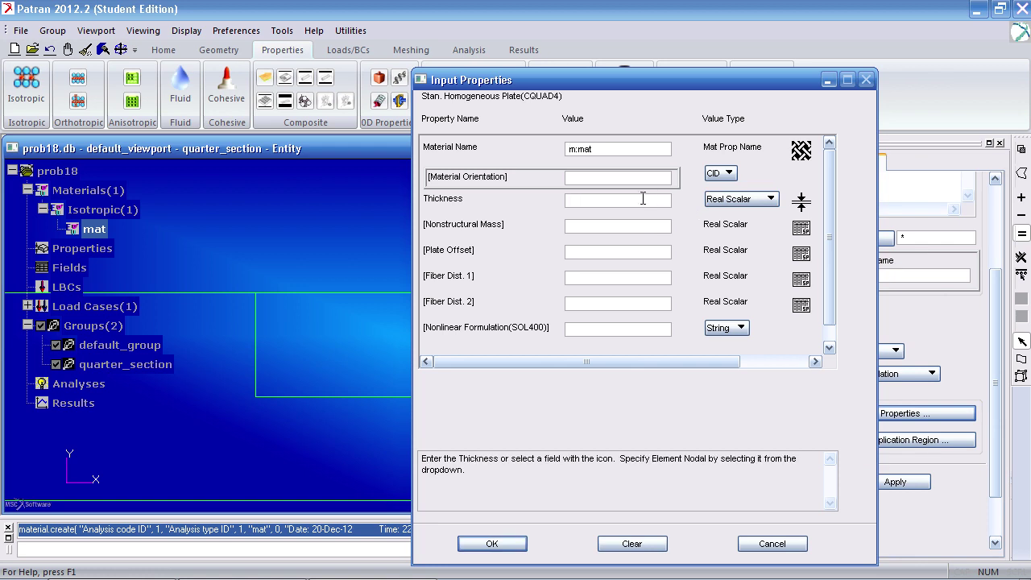
{"action": "left_click", "coordinate": [516, 546]}
Assign the prop property set to the quarter plate, Surface 2, and create it
{"action": "left_click", "coordinate": [860, 444]}
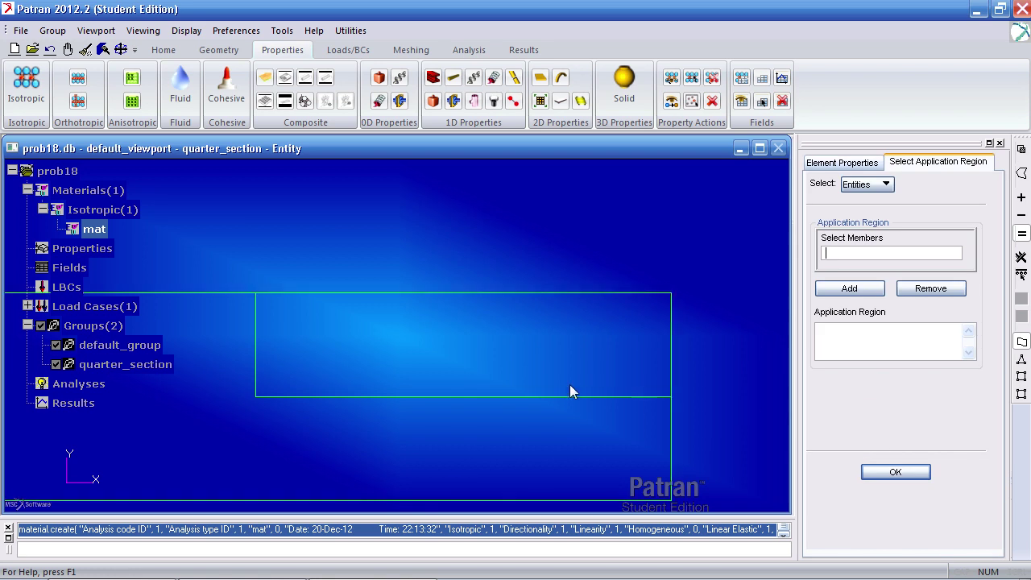
{"action": "left_click", "coordinate": [535, 397]}
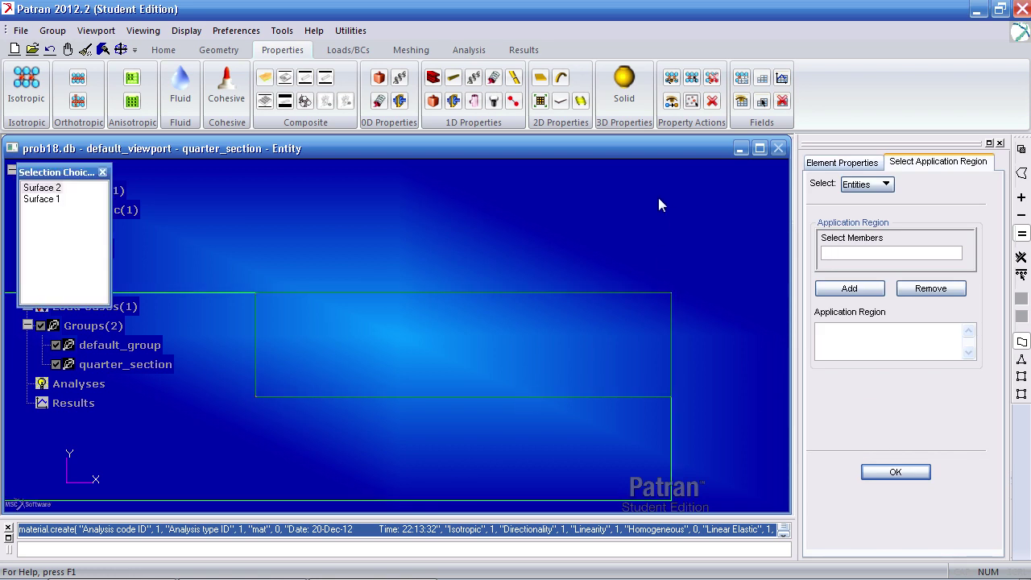
{"action": "left_click", "coordinate": [607, 354]}
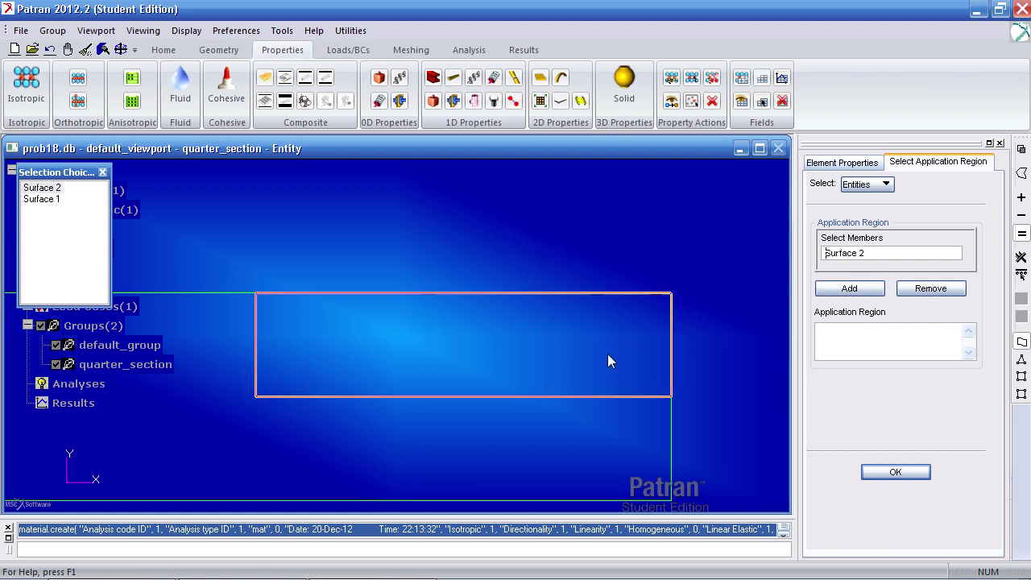
{"action": "left_click", "coordinate": [870, 293]}
{"action": "left_click", "coordinate": [887, 474]}
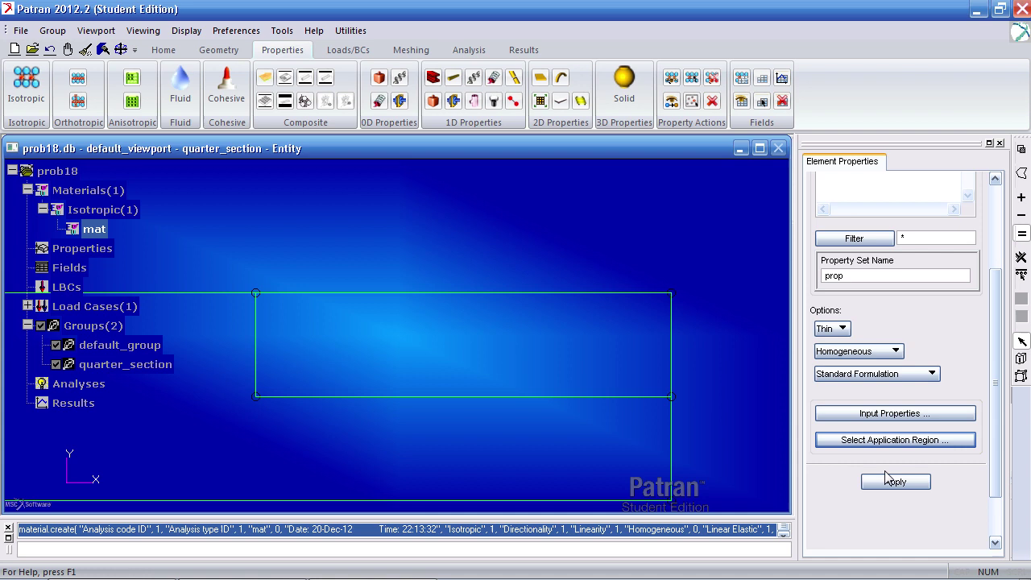
{"action": "left_click", "coordinate": [893, 482]}
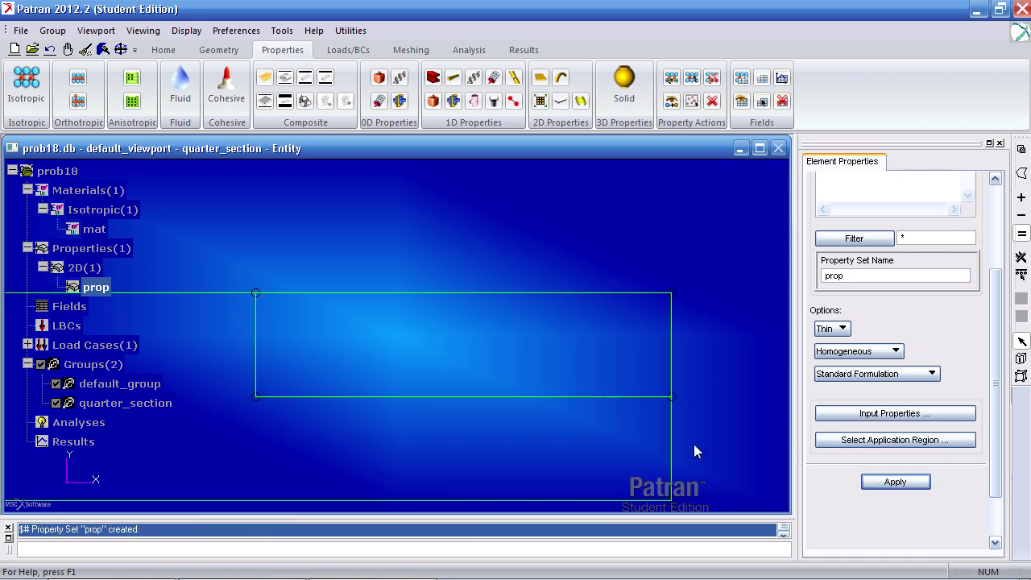
Define a nodal displacement set named sym_y with translations <0,,> and rotations <,0,0>
{"action": "left_click", "coordinate": [352, 52]}
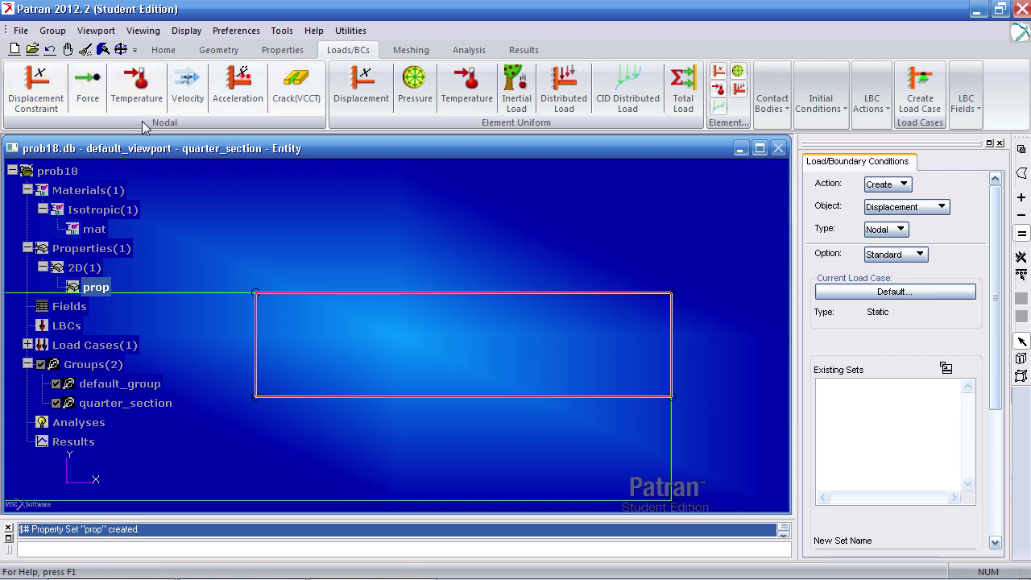
{"action": "left_click", "coordinate": [36, 87]}
{"action": "scroll", "coordinate": [976, 315], "scroll_direction": "down", "scroll_amount": 5}
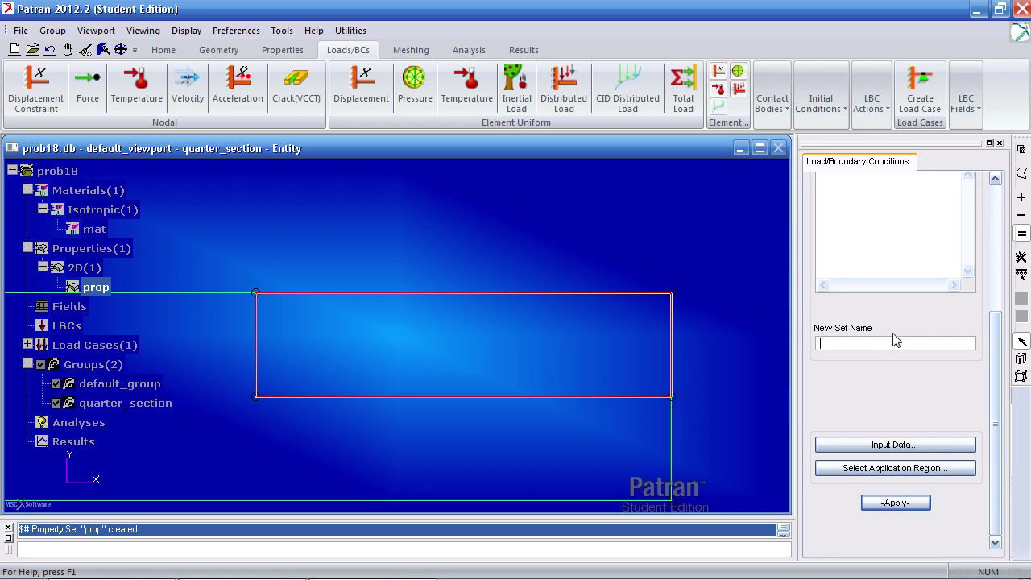
{"action": "left_click", "coordinate": [895, 342]}
{"action": "type", "text": "sym_y"}
{"action": "left_click", "coordinate": [944, 444]}
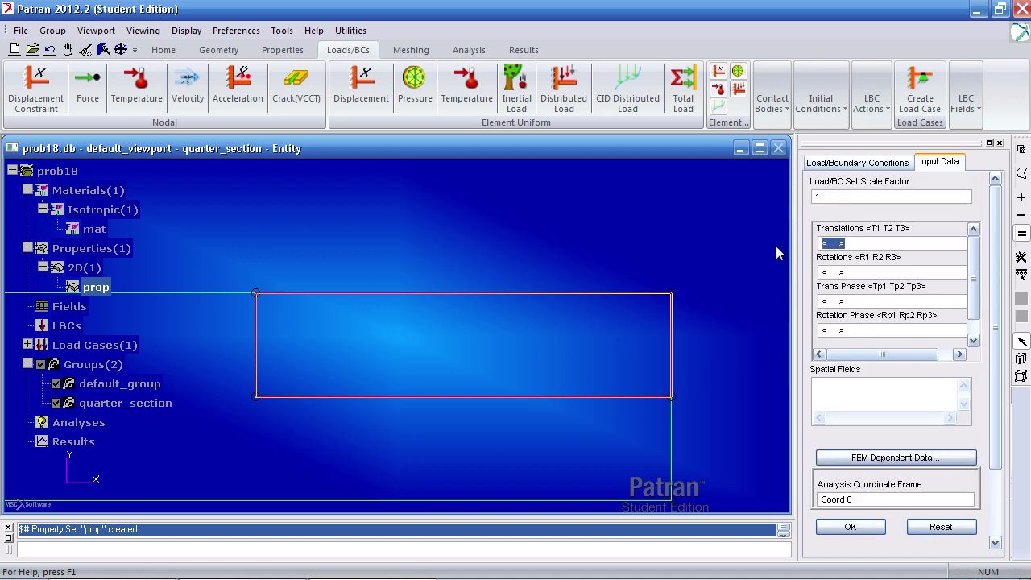
{"action": "type", "text": "<0,,>"}
{"action": "key", "text": "Tab"}
{"action": "type", "text": "<"}
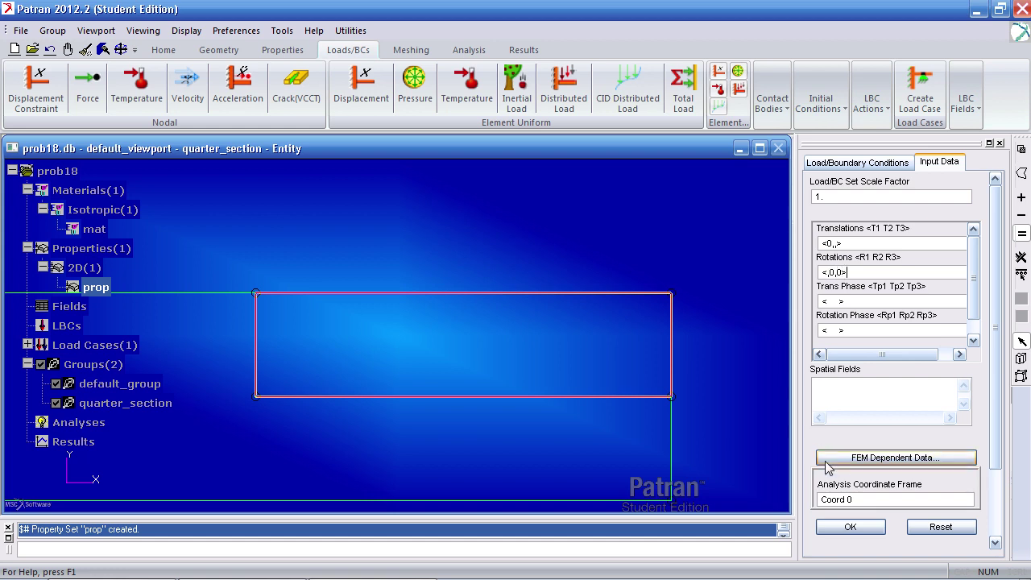
{"action": "left_click", "coordinate": [852, 525]}
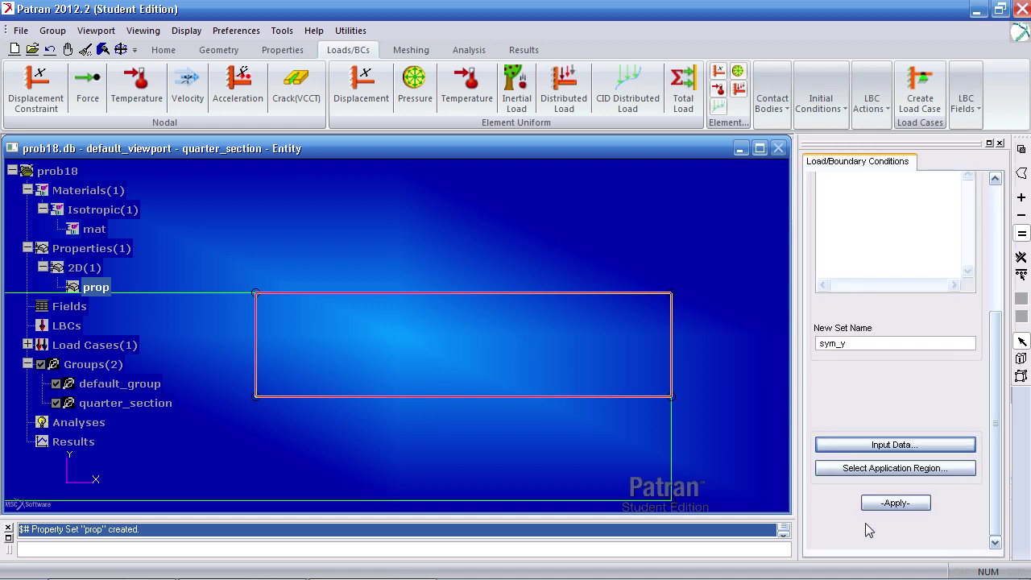
Restrict the sym_y application region picking to curves or edges and unpost default_group from the viewport
{"action": "left_click", "coordinate": [907, 471]}
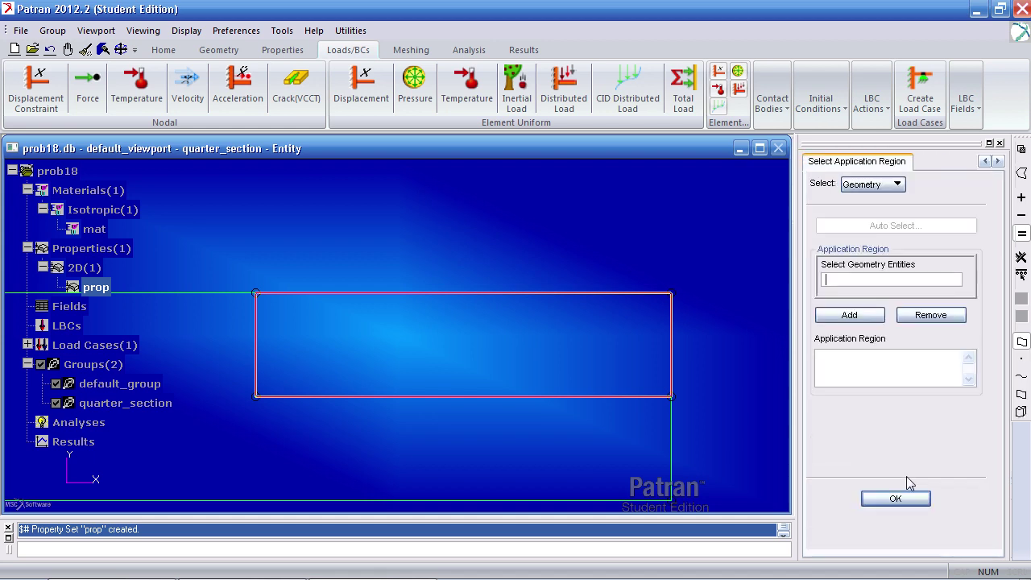
{"action": "left_click", "coordinate": [1023, 377]}
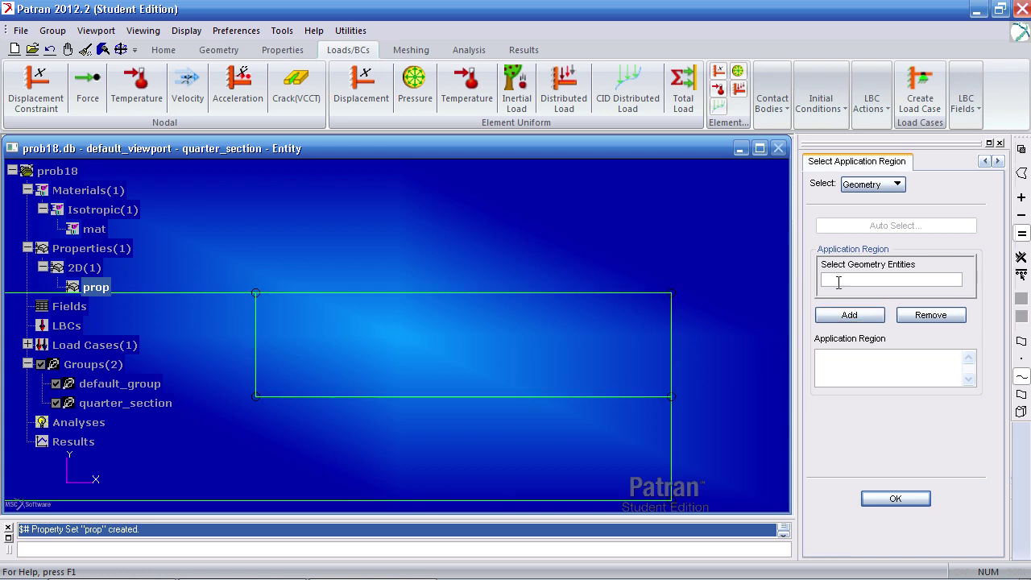
{"action": "left_click", "coordinate": [57, 384]}
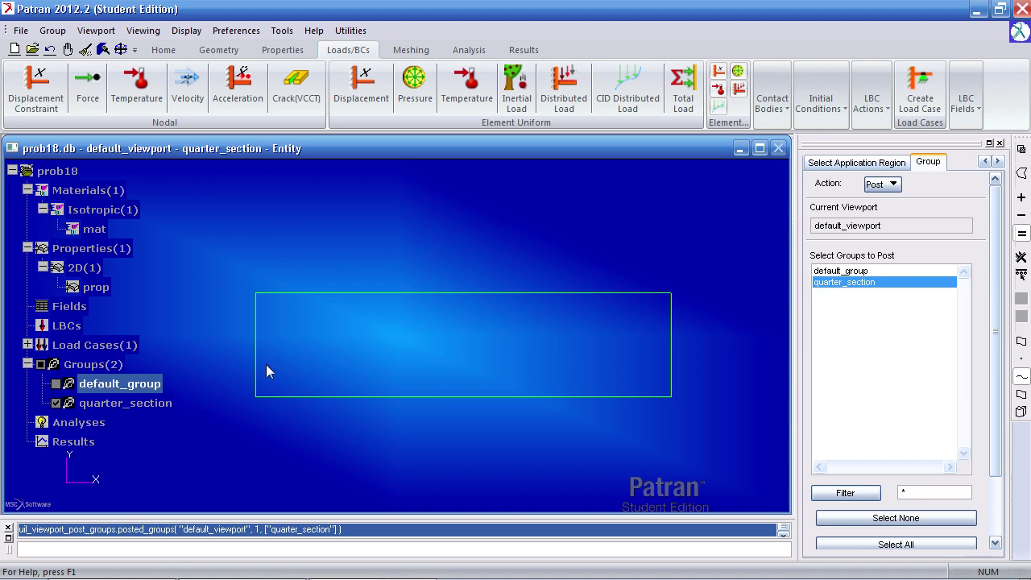
{"action": "scroll", "coordinate": [978, 383], "scroll_direction": "down", "scroll_amount": 3}
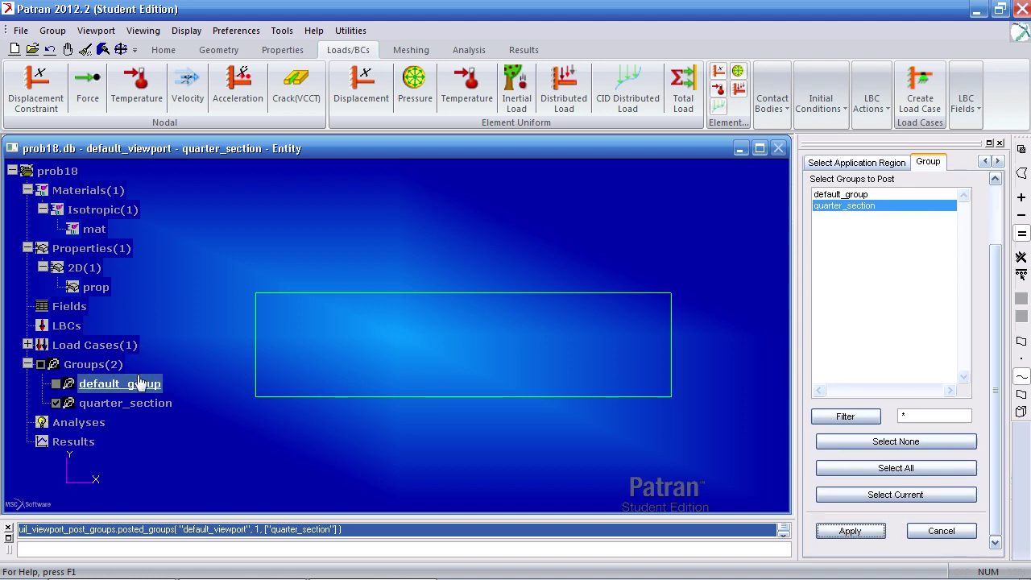
{"action": "left_click", "coordinate": [941, 535]}
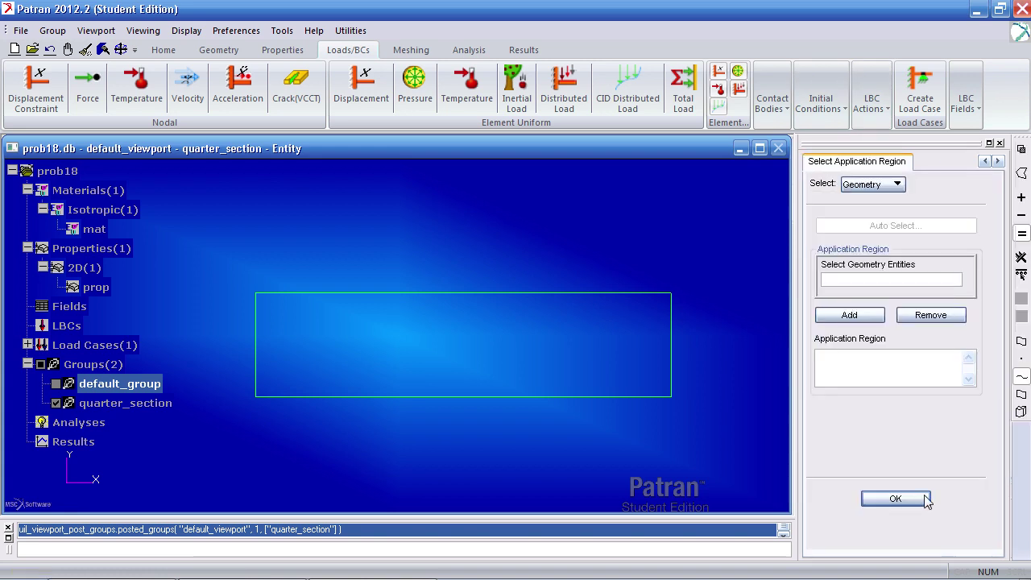
Apply sym_y to the quarter plate's left vertical edge, Surface 2.1, and create the constraint
{"action": "left_click", "coordinate": [253, 344]}
{"action": "left_click", "coordinate": [829, 319]}
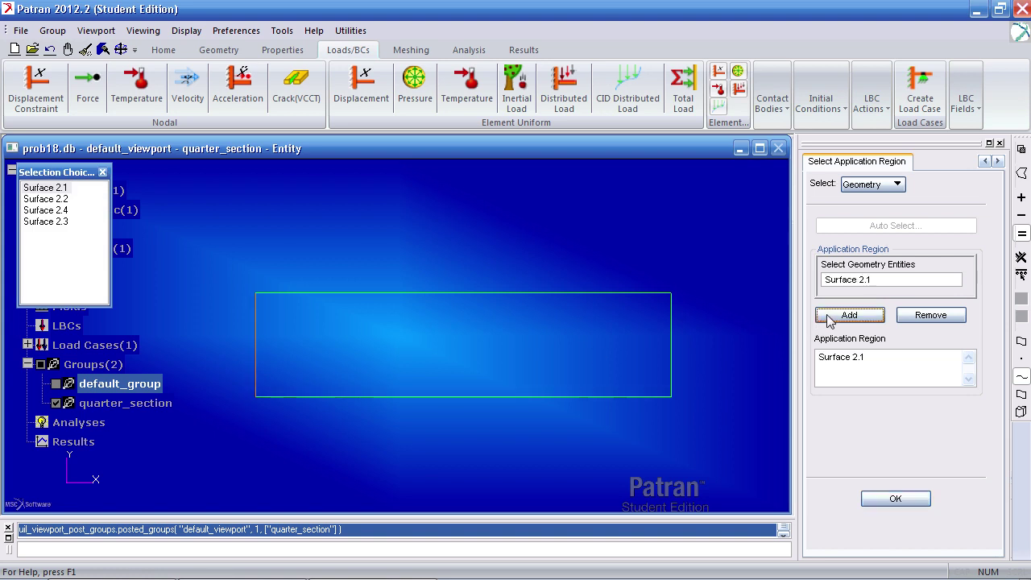
{"action": "left_click", "coordinate": [894, 498]}
{"action": "left_click", "coordinate": [894, 503]}
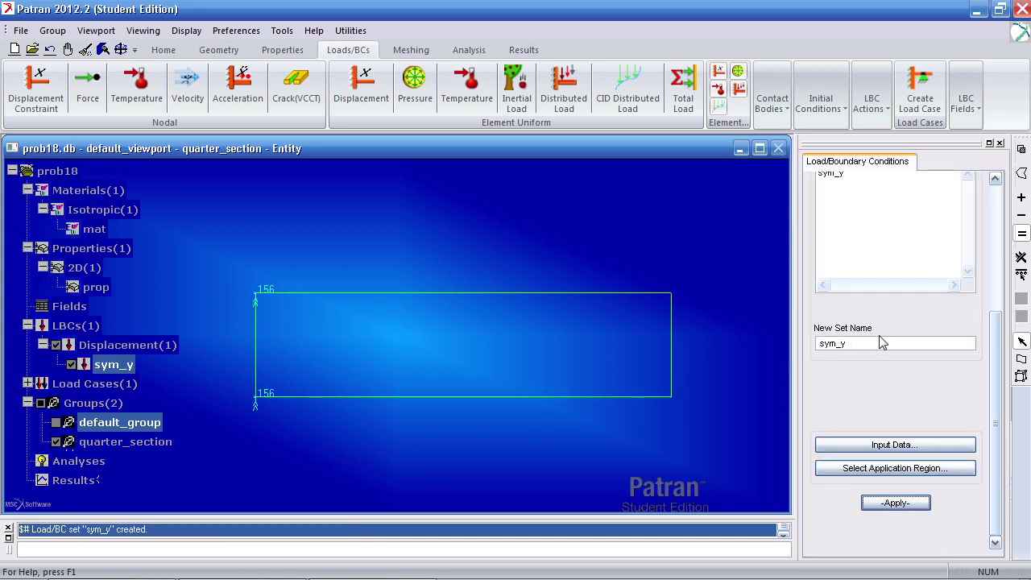
Define a second displacement set named sym_x with translations <,0,> and rotations <0,,0>
{"action": "left_click_drag", "start_coordinate": [882, 343], "coordinate": [782, 344]}
{"action": "type", "text": "sym"}
{"action": "left_click", "coordinate": [845, 444]}
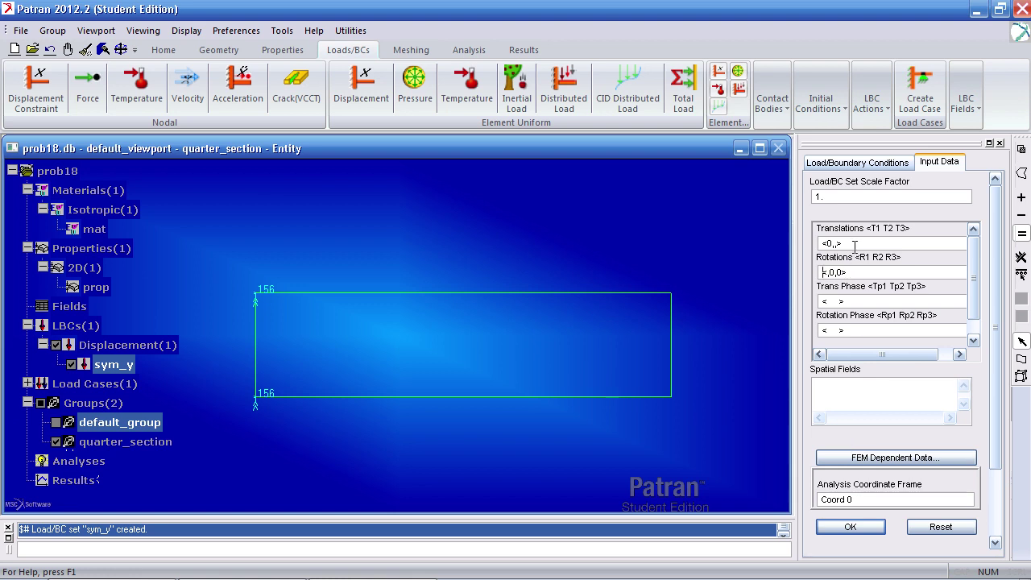
{"action": "left_click_drag", "start_coordinate": [841, 243], "coordinate": [811, 263]}
{"action": "type", "text": "<"}
{"action": "key", "text": "Tab"}
{"action": "type", "text": "<"}
{"action": "double_click", "coordinate": [841, 273]}
{"action": "left_click", "coordinate": [851, 527]}
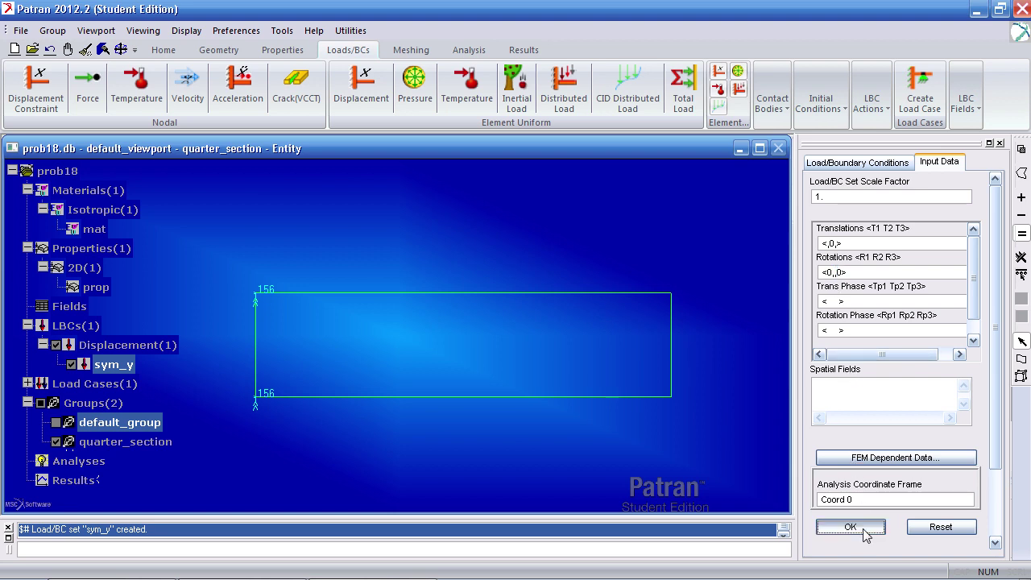
Apply sym_x to the quarter plate's lower horizontal edge, Surface 2.4, and create the constraint
{"action": "left_click", "coordinate": [884, 471]}
{"action": "left_click", "coordinate": [639, 396]}
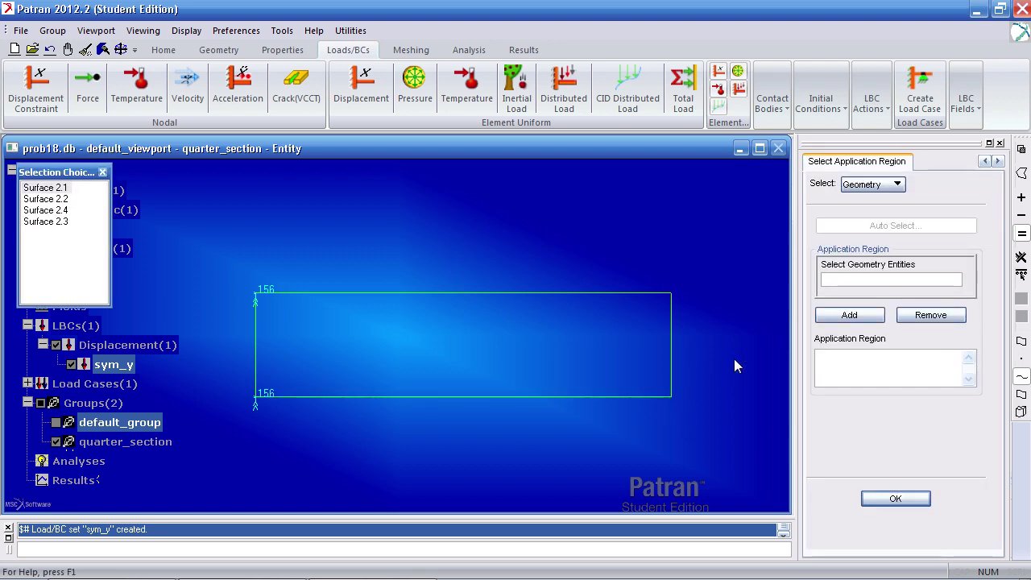
{"action": "left_click_drag", "start_coordinate": [906, 279], "coordinate": [823, 279]}
{"action": "left_click", "coordinate": [871, 280]}
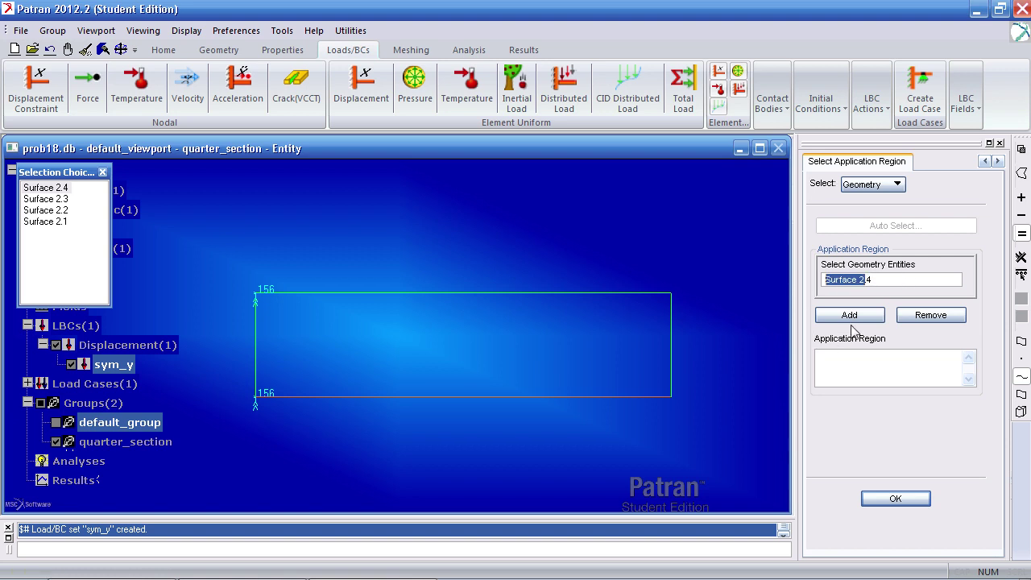
{"action": "left_click", "coordinate": [849, 315]}
{"action": "left_click", "coordinate": [894, 498]}
{"action": "left_click", "coordinate": [889, 502]}
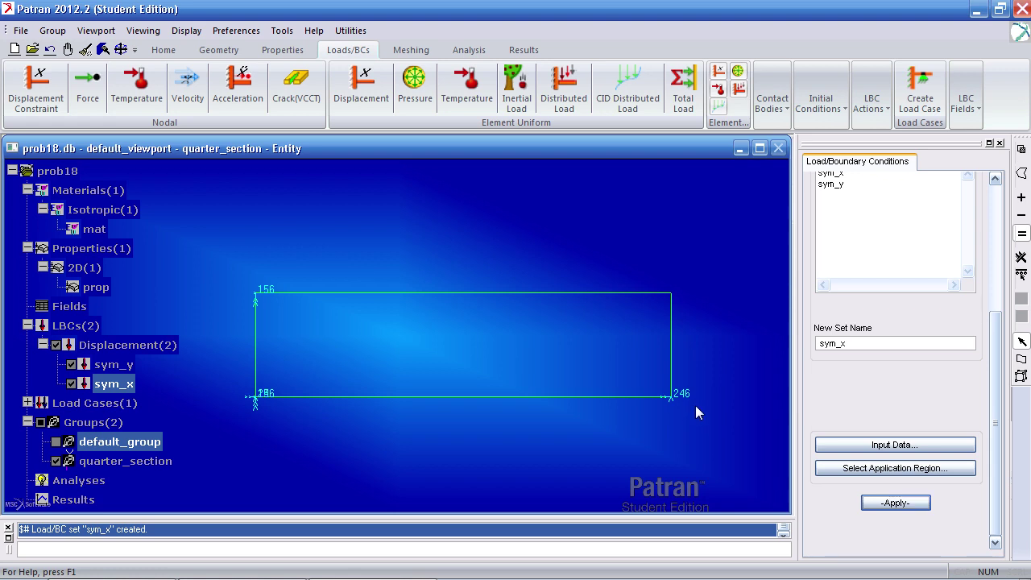
Define a displacement set named simple_support with translations <,,0> and blank rotations <>
{"action": "middle_click_drag", "start_coordinate": [695, 409], "coordinate": [640, 393]}
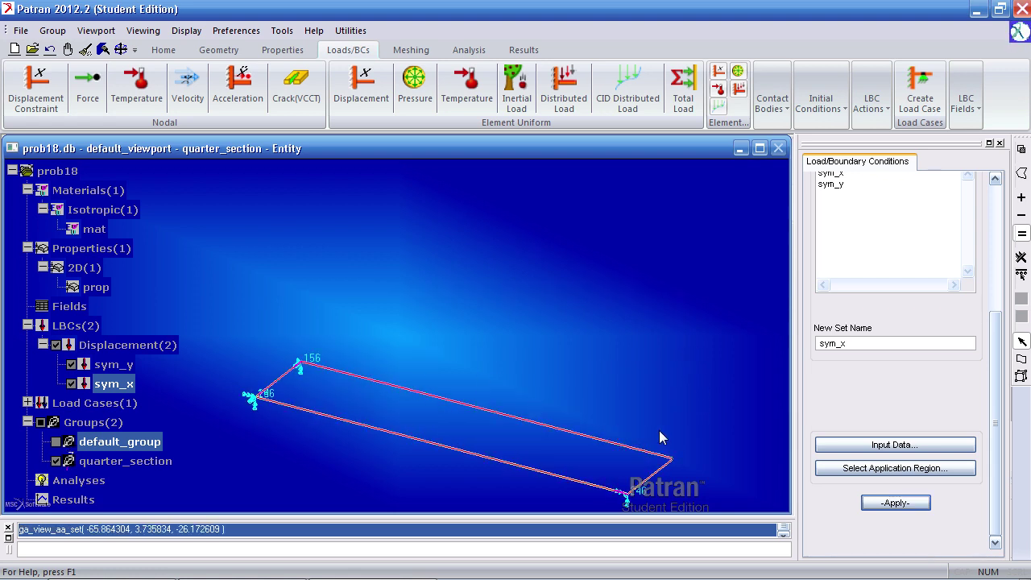
{"action": "middle_click_drag", "start_coordinate": [660, 435], "coordinate": [658, 346], "text": "shift"}
{"action": "double_click", "coordinate": [845, 343]}
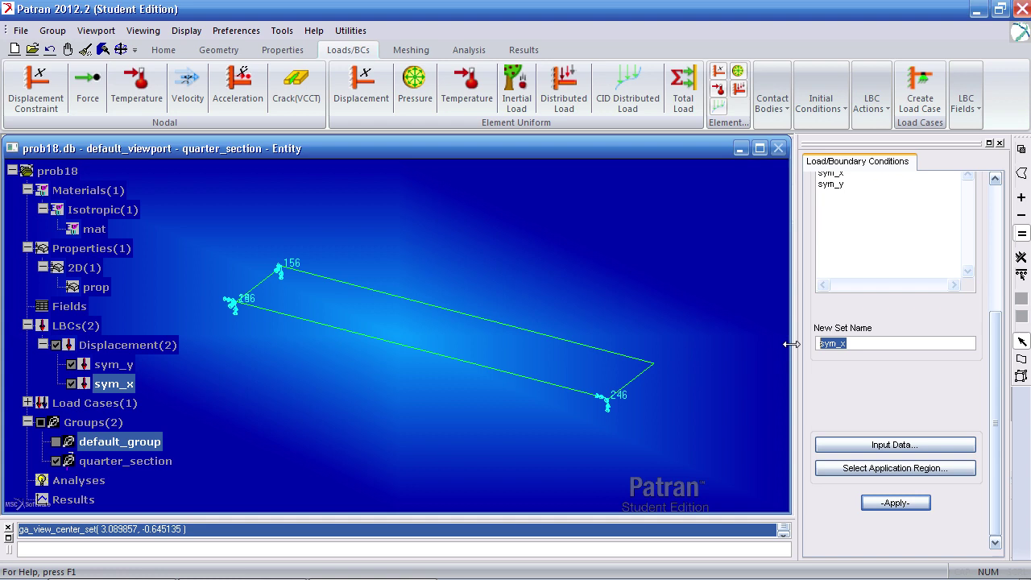
{"action": "type", "text": "simple_support"}
{"action": "left_click", "coordinate": [895, 445]}
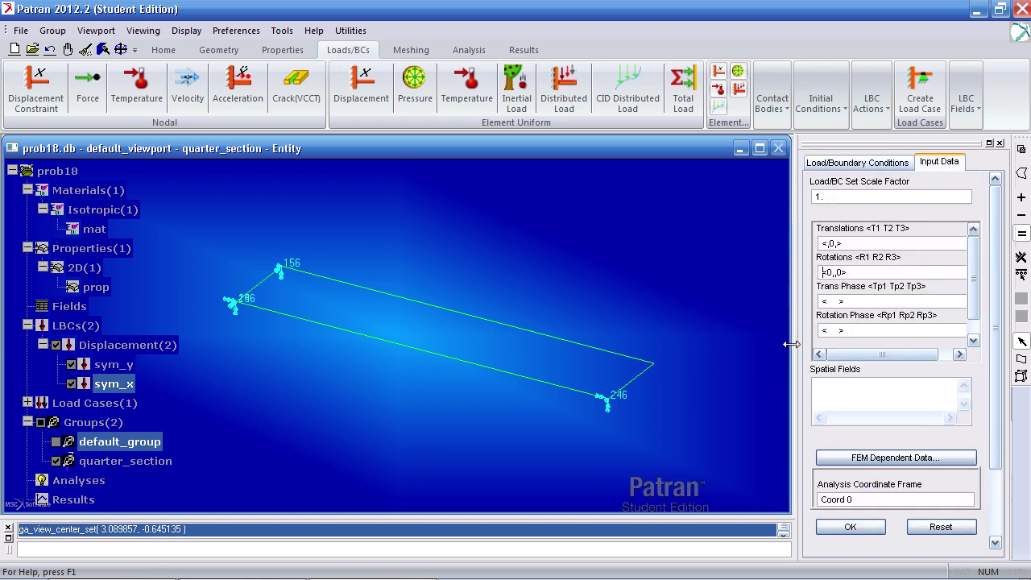
{"action": "type", "text": "<,,0"}
{"action": "key", "text": "Tab"}
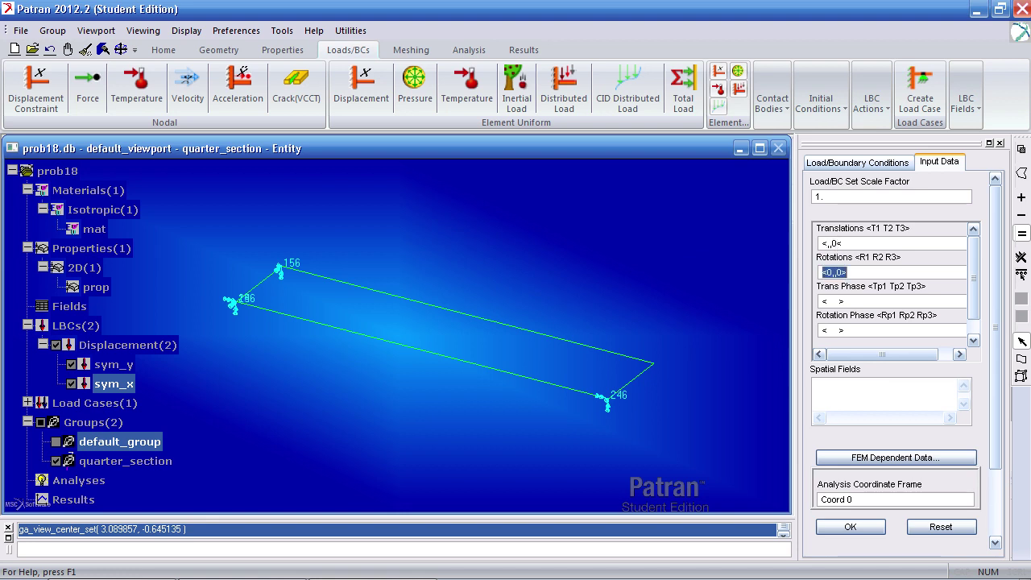
{"action": "key", "text": "shift+Tab"}
{"action": "key", "text": "End"}
{"action": "key", "text": "Tab"}
{"action": "type", "text": "<>"}
{"action": "left_click", "coordinate": [848, 528]}
Apply simple_support to the quarter plate's two outer edges, Surface 2.2 and 2.3, and create the constraint
{"action": "left_click", "coordinate": [884, 467]}
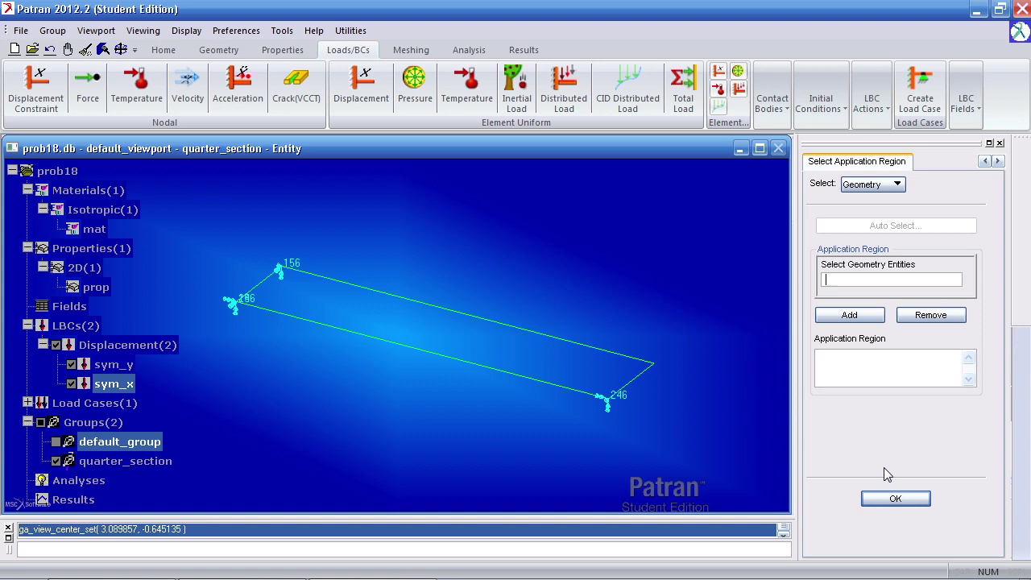
{"action": "left_click", "coordinate": [634, 358]}
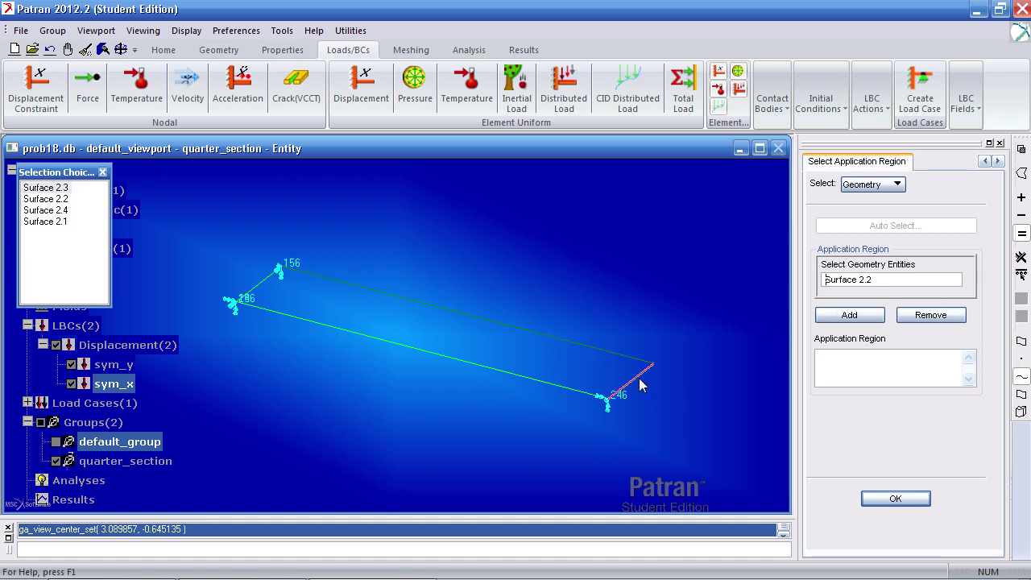
{"action": "left_click", "coordinate": [640, 385]}
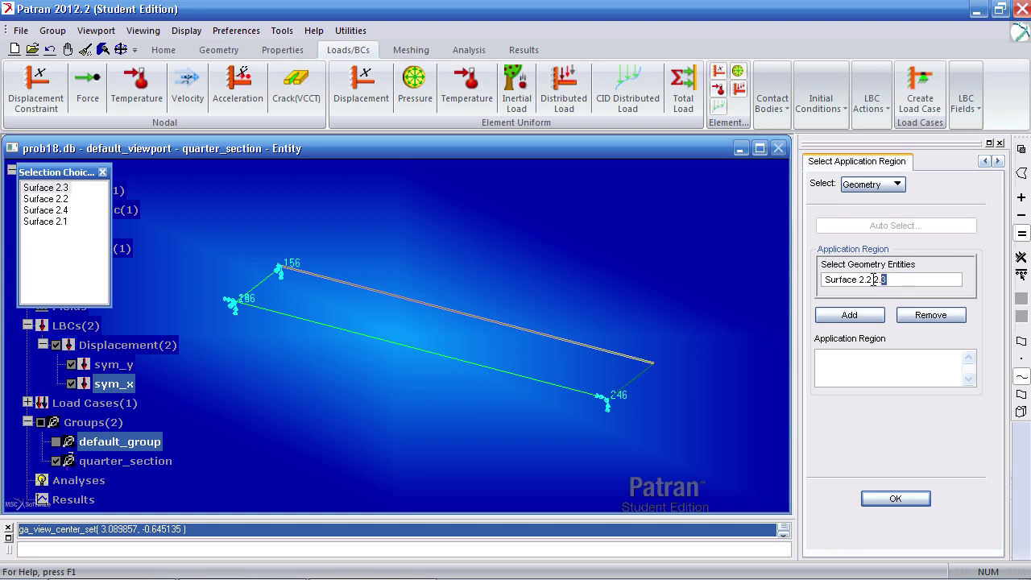
{"action": "left_click", "coordinate": [842, 322]}
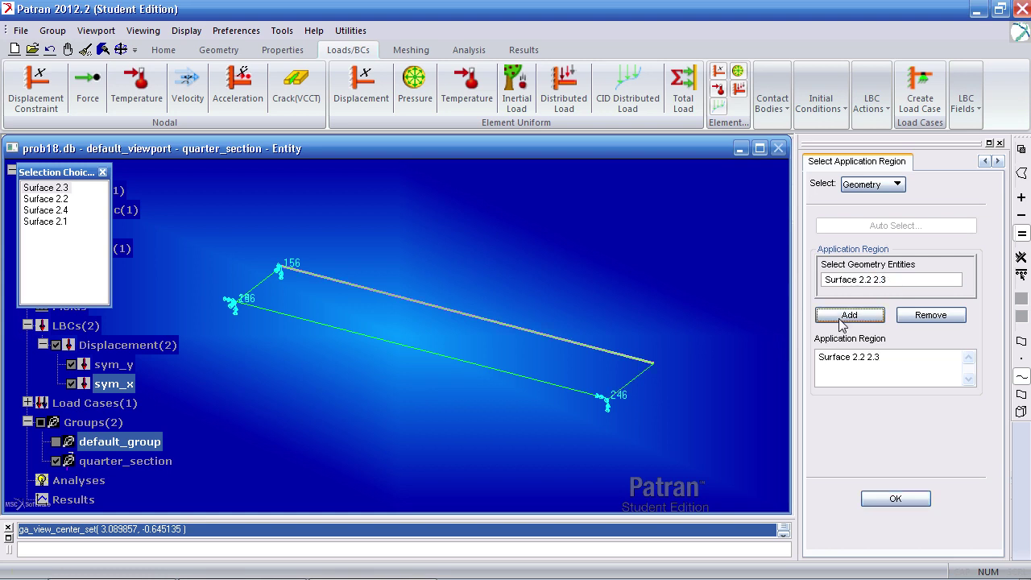
{"action": "left_click", "coordinate": [895, 499]}
{"action": "left_click", "coordinate": [895, 503]}
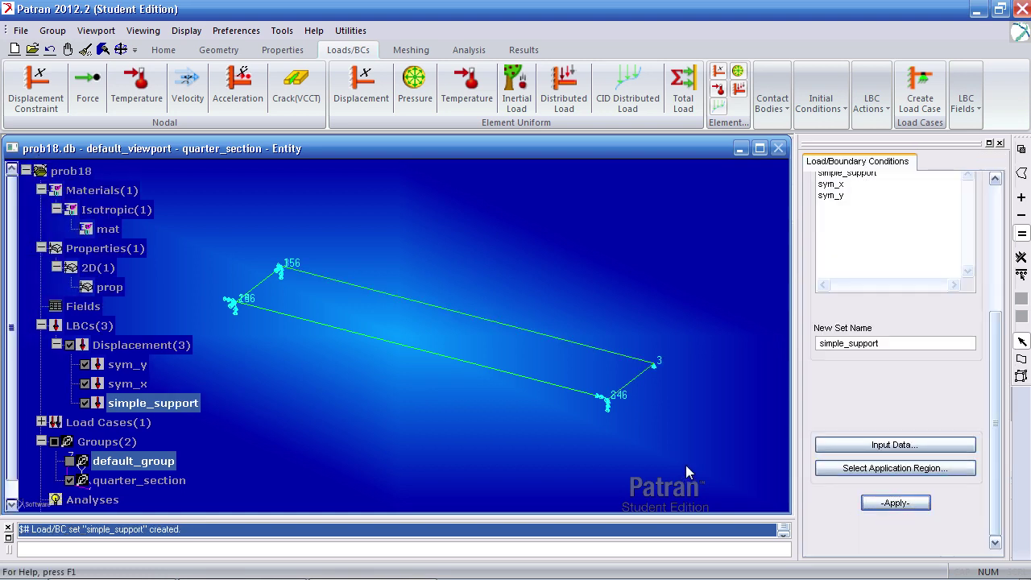
Post default_group again to view the full plate together with the constrained quarter section
{"action": "middle_click_drag", "start_coordinate": [687, 466], "coordinate": [692, 487]}
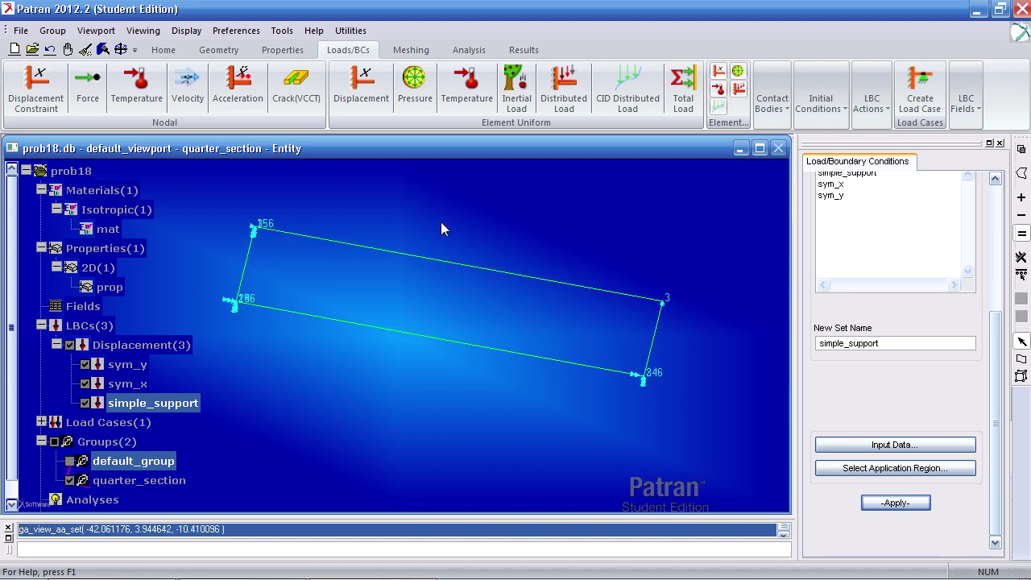
{"action": "left_click", "coordinate": [72, 464]}
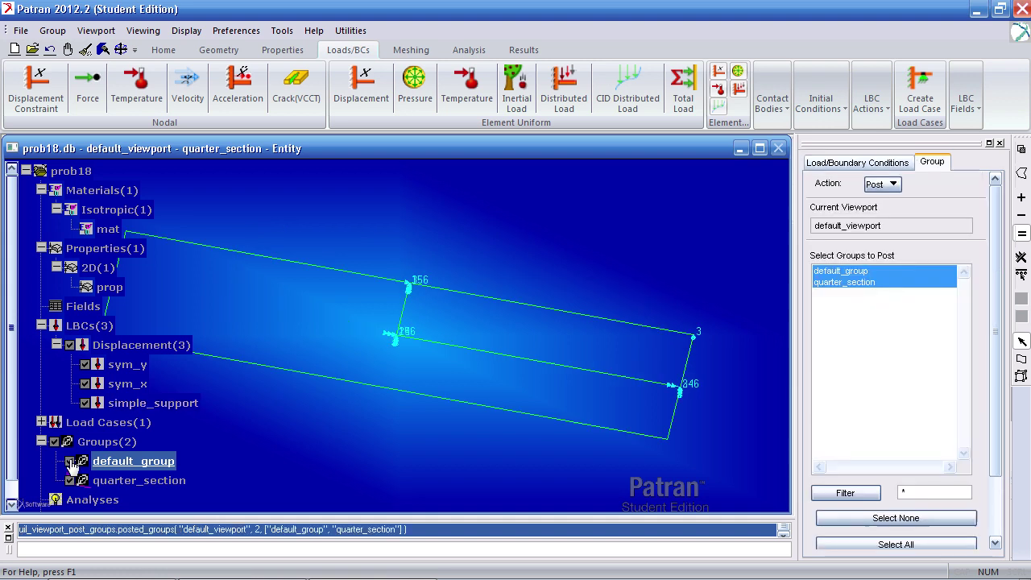
{"action": "middle_click_drag", "start_coordinate": [244, 457], "coordinate": [392, 269]}
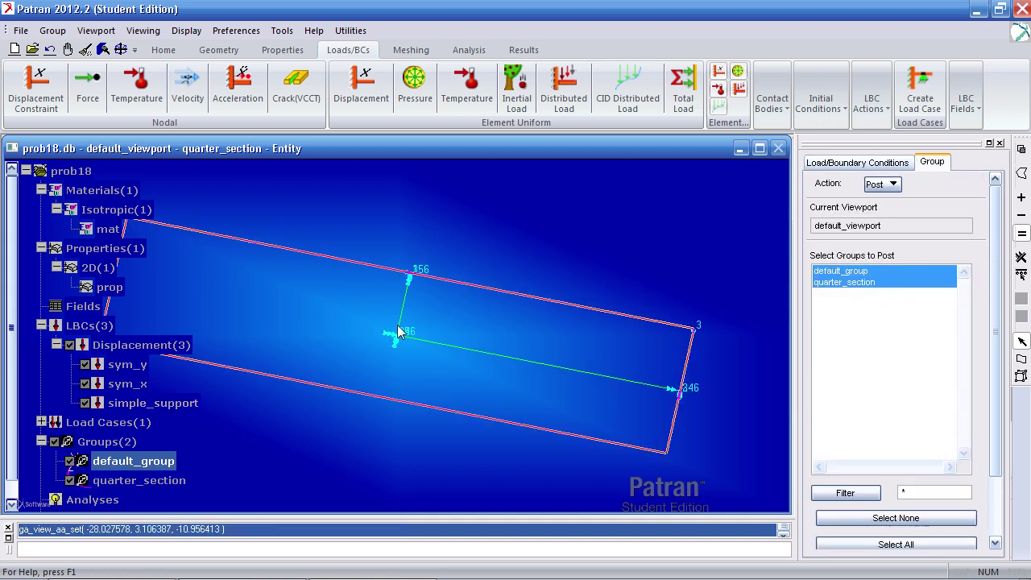
Define an element uniform pressure set named pressure for 2D target elements with an edge pressure of 100
{"action": "left_click", "coordinate": [414, 81]}
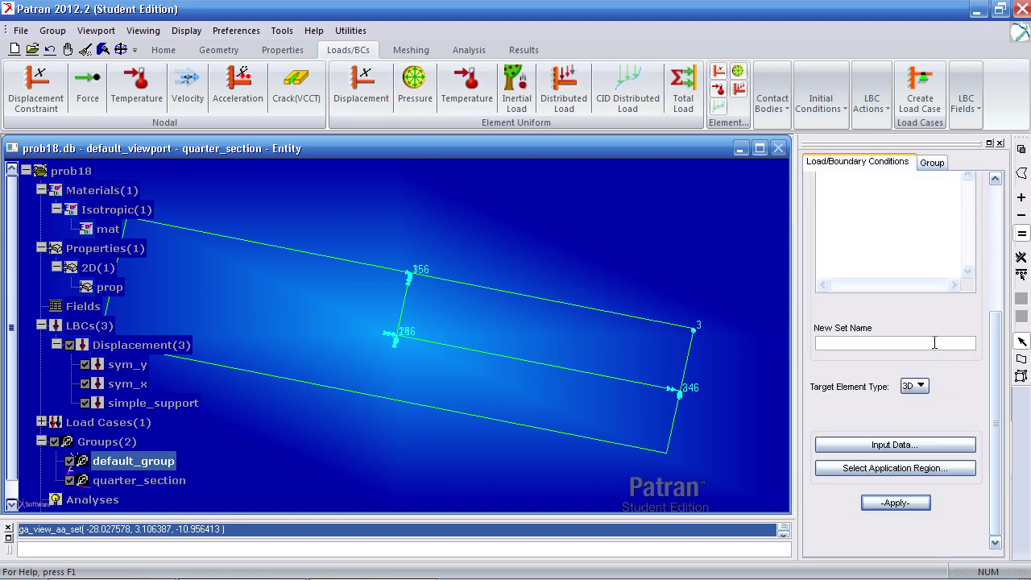
{"action": "type", "text": "pressure"}
{"action": "left_click", "coordinate": [917, 386]}
{"action": "left_click", "coordinate": [928, 403]}
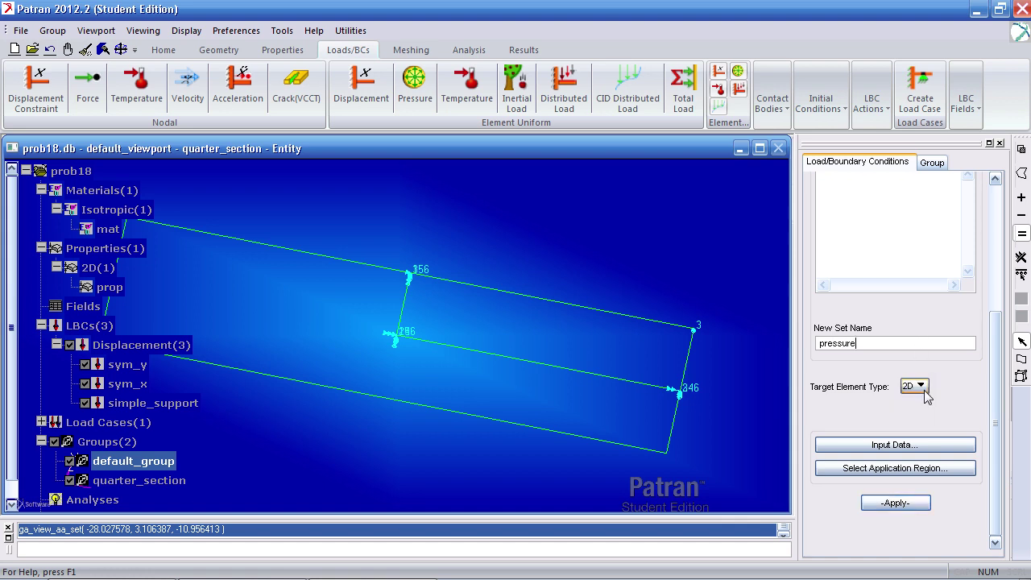
{"action": "left_click", "coordinate": [911, 445]}
{"action": "left_click", "coordinate": [860, 299]}
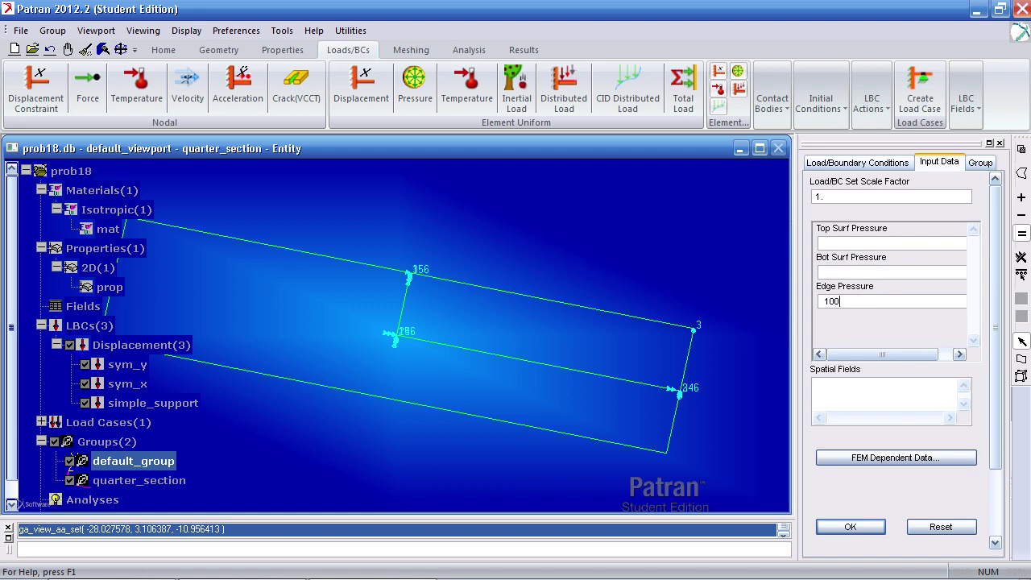
{"action": "type", "text": "100"}
{"action": "left_click", "coordinate": [866, 525]}
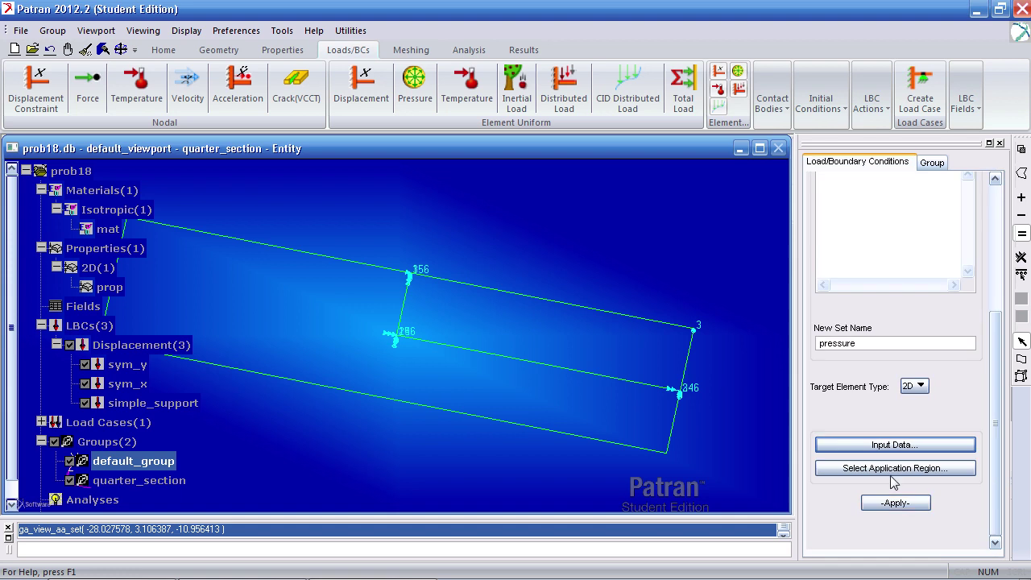
Restrict the pressure application region picking to edges and unpost default_group from the viewport
{"action": "left_click", "coordinate": [894, 471]}
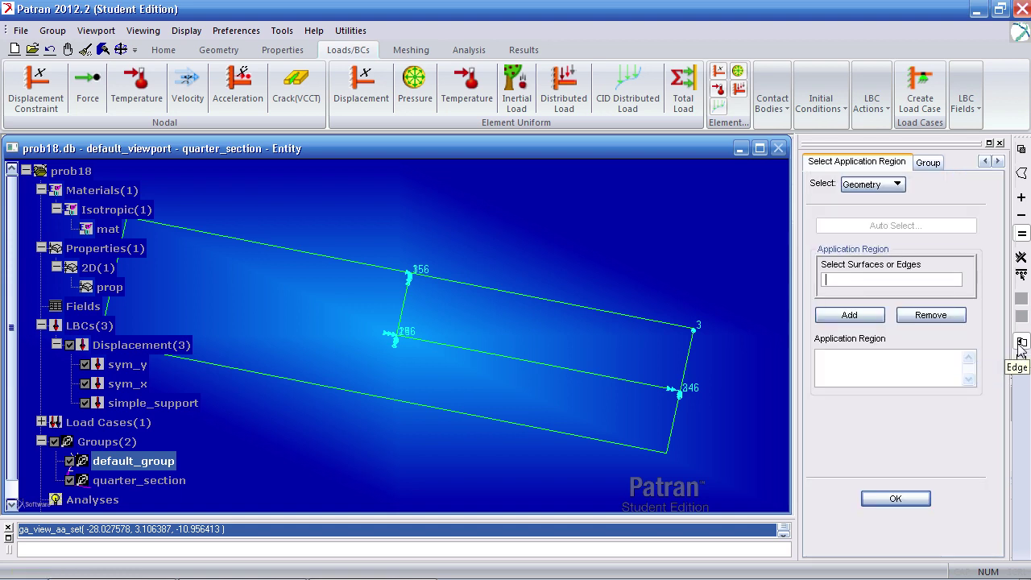
{"action": "left_click", "coordinate": [1021, 344]}
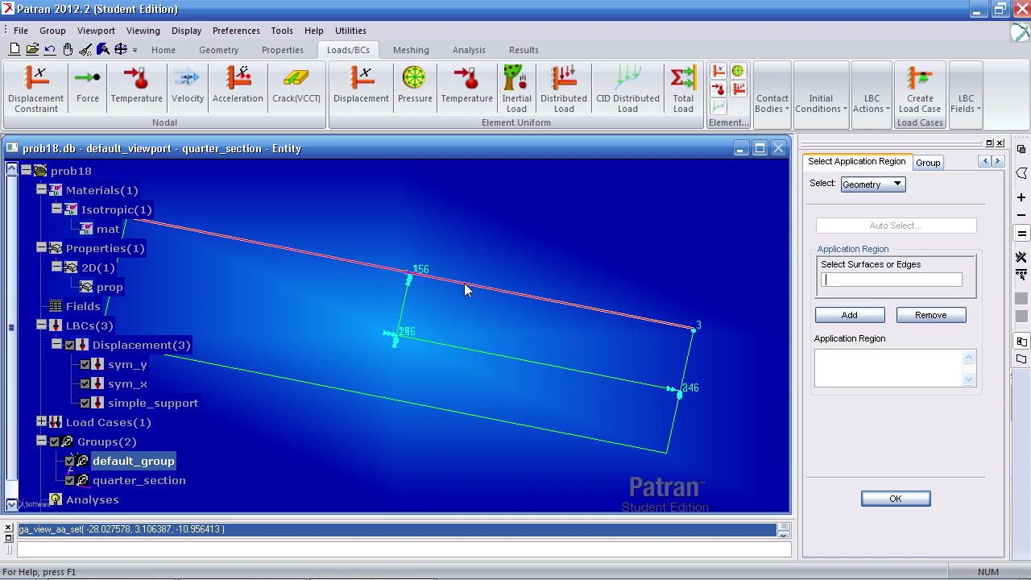
{"action": "left_click", "coordinate": [70, 461]}
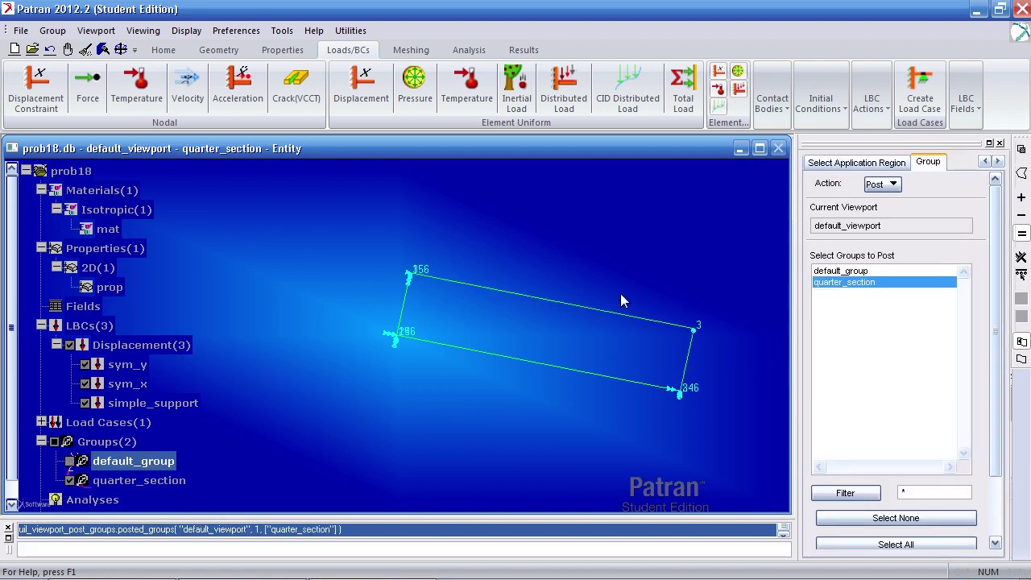
{"action": "scroll", "coordinate": [984, 340], "scroll_direction": "down", "scroll_amount": 3}
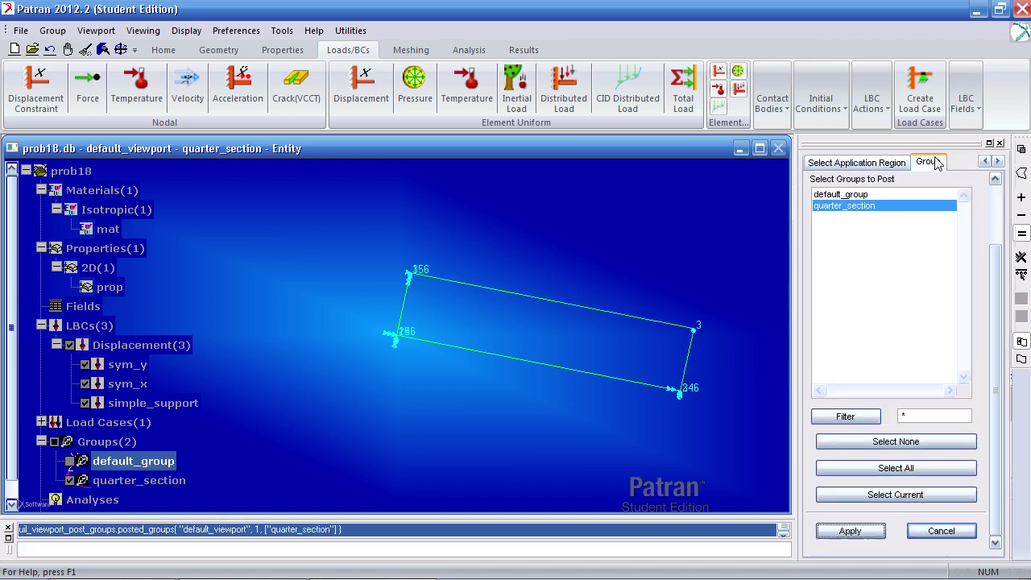
{"action": "left_click", "coordinate": [941, 530]}
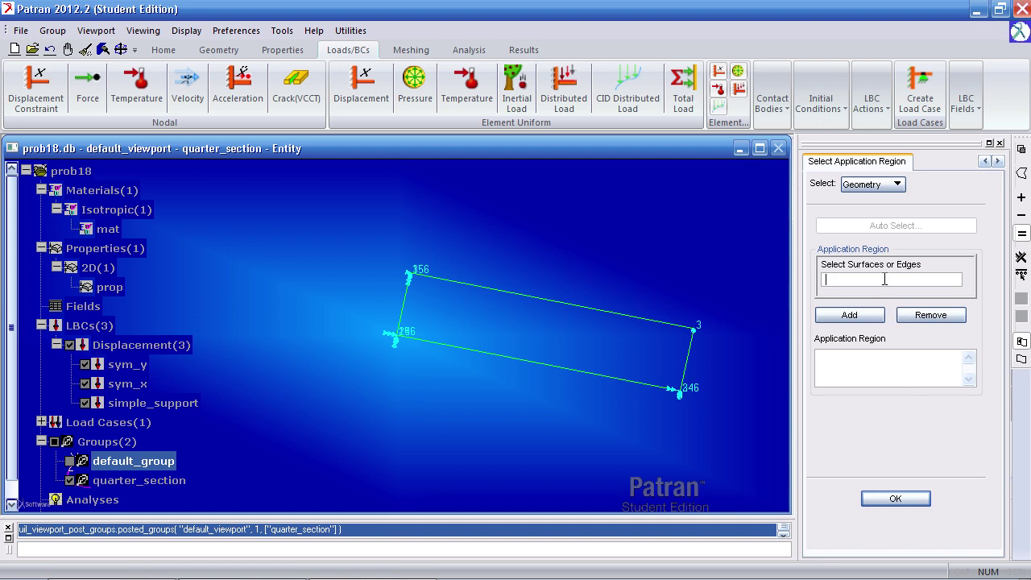
Apply the pressure to the quarter plate's two outer edges, Surface 2.2 and 2.3, and create the load
{"action": "left_click", "coordinate": [602, 309]}
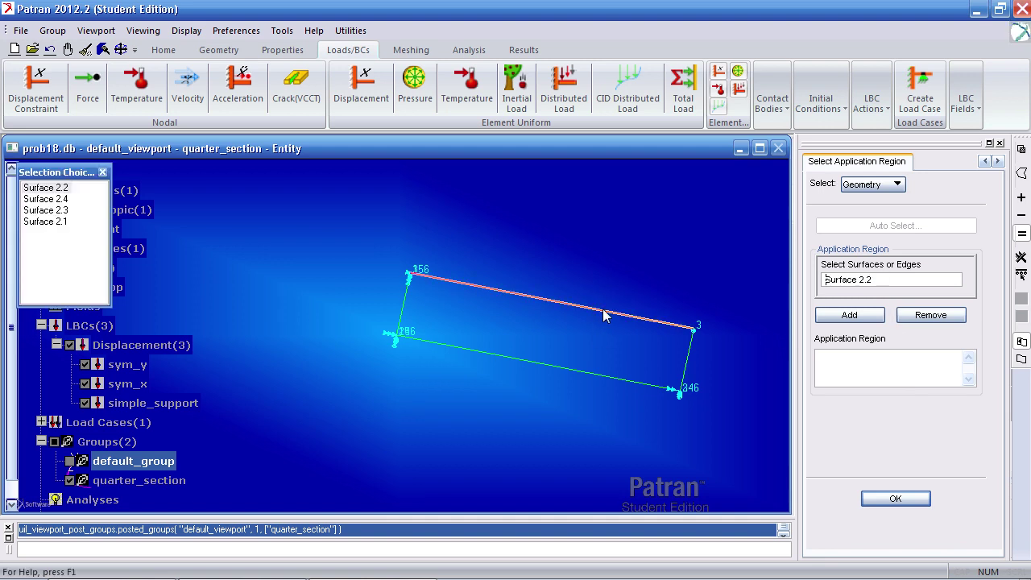
{"action": "left_click", "coordinate": [847, 315]}
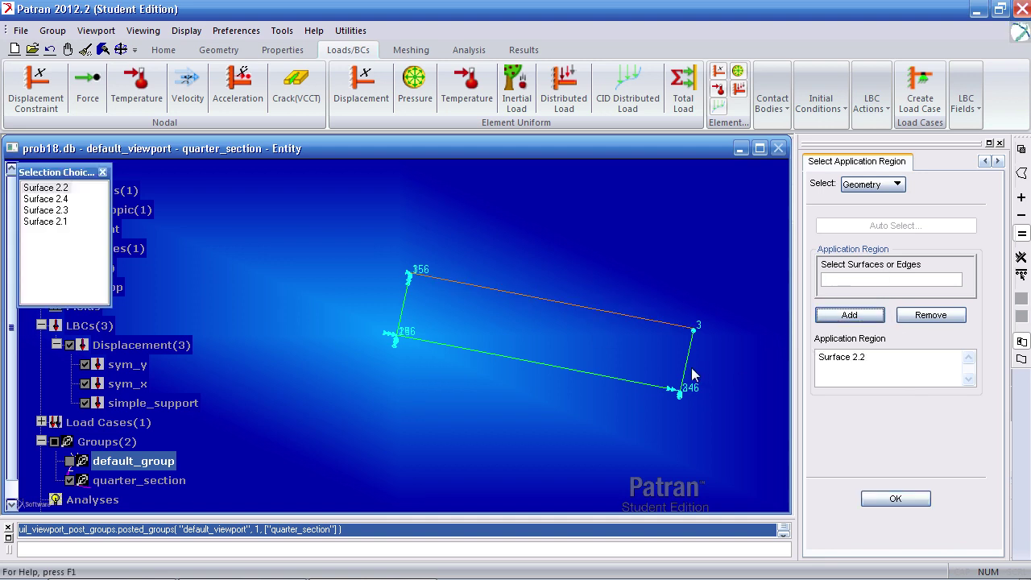
{"action": "left_click", "coordinate": [847, 315]}
{"action": "left_click", "coordinate": [894, 499]}
{"action": "left_click", "coordinate": [887, 505]}
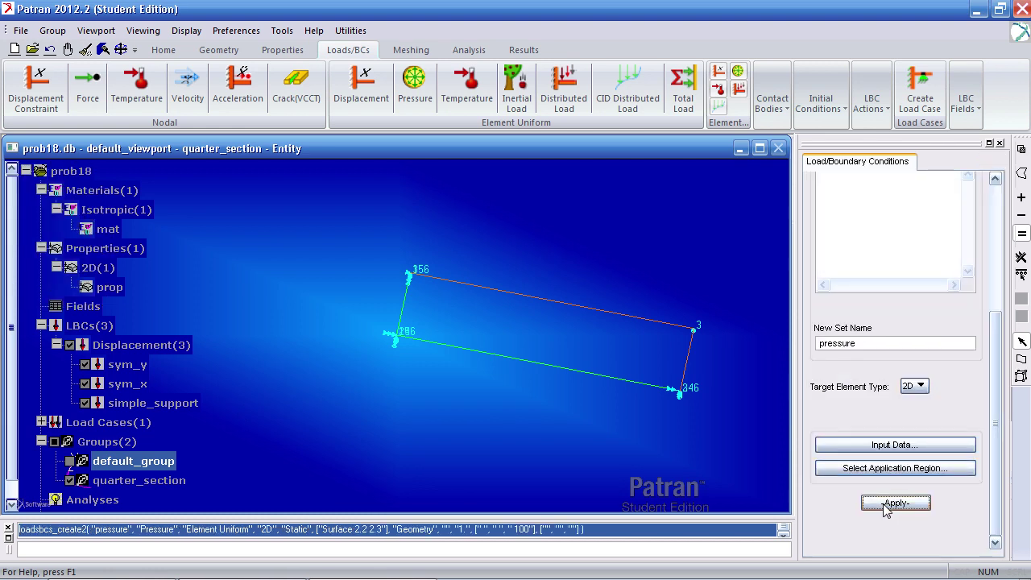
Create uniform mesh seeds of 24 elements along the quarter plate's two horizontal edges, Surface 2.4 and 2.2
{"action": "left_click", "coordinate": [179, 53]}
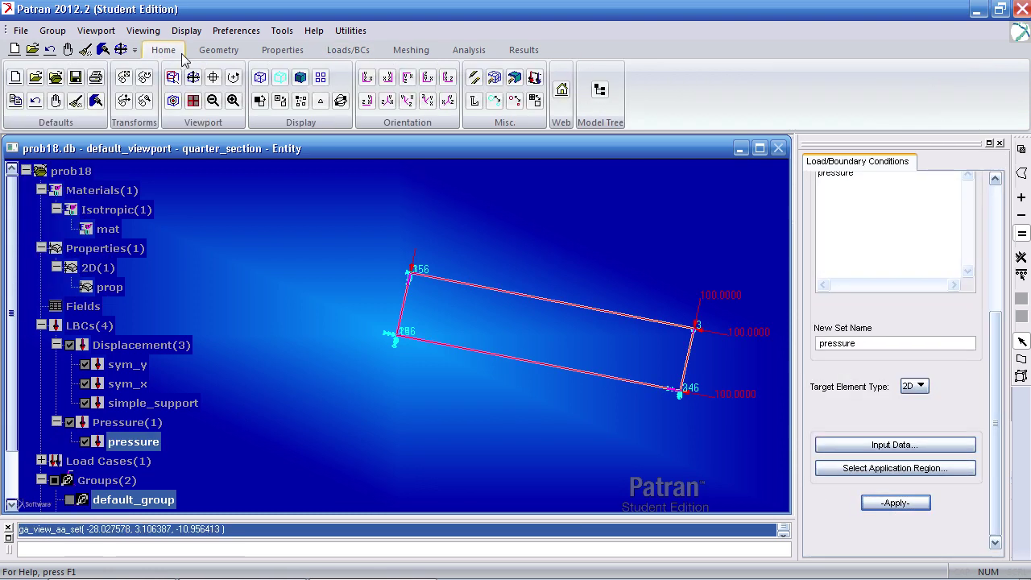
{"action": "left_click", "coordinate": [367, 79]}
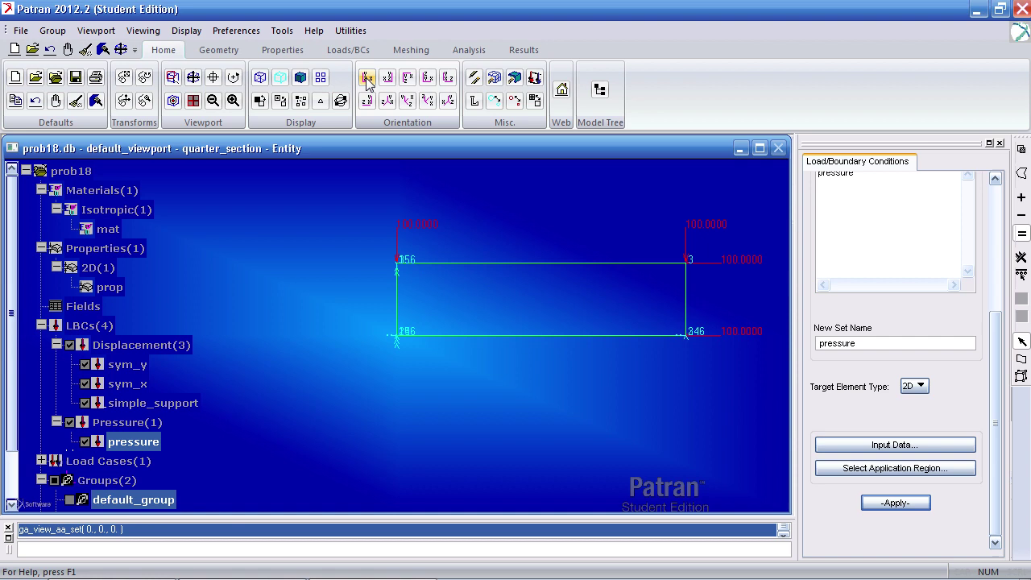
{"action": "middle_click_drag", "start_coordinate": [527, 187], "coordinate": [494, 209], "text": "shift"}
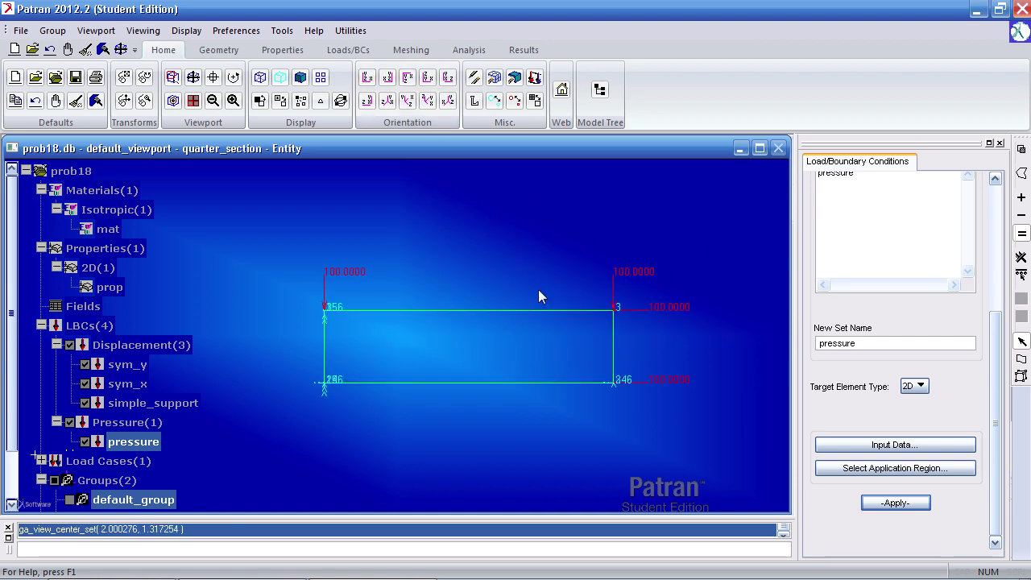
{"action": "middle_click_drag", "start_coordinate": [540, 297], "coordinate": [538, 335], "text": "ctrl"}
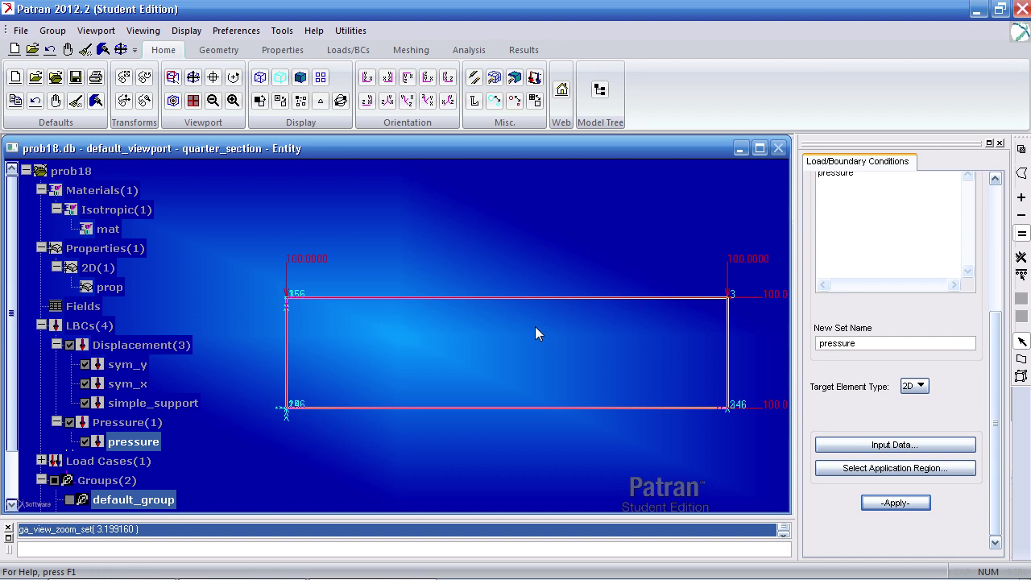
{"action": "left_click", "coordinate": [410, 50]}
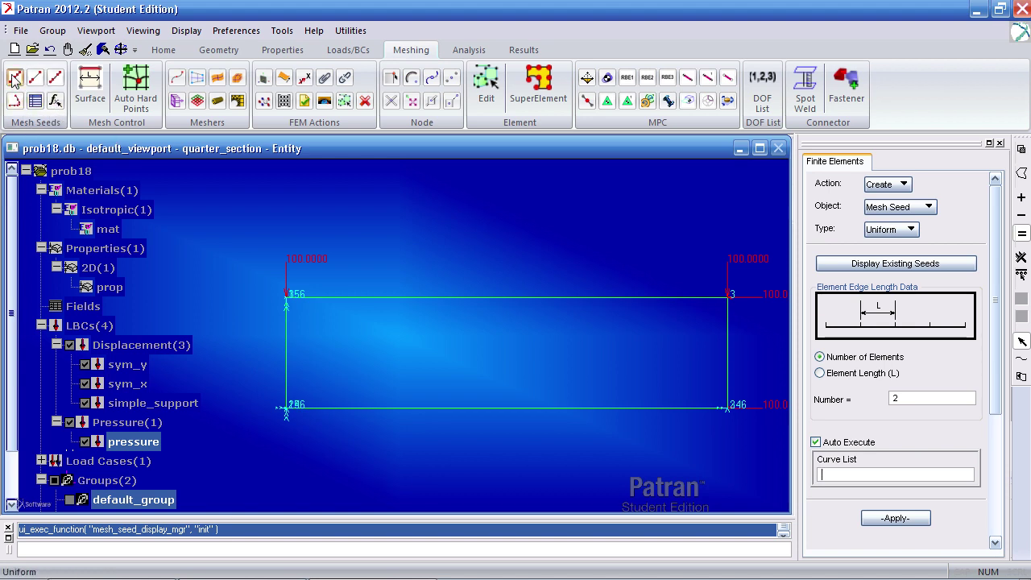
{"action": "double_click", "coordinate": [894, 397]}
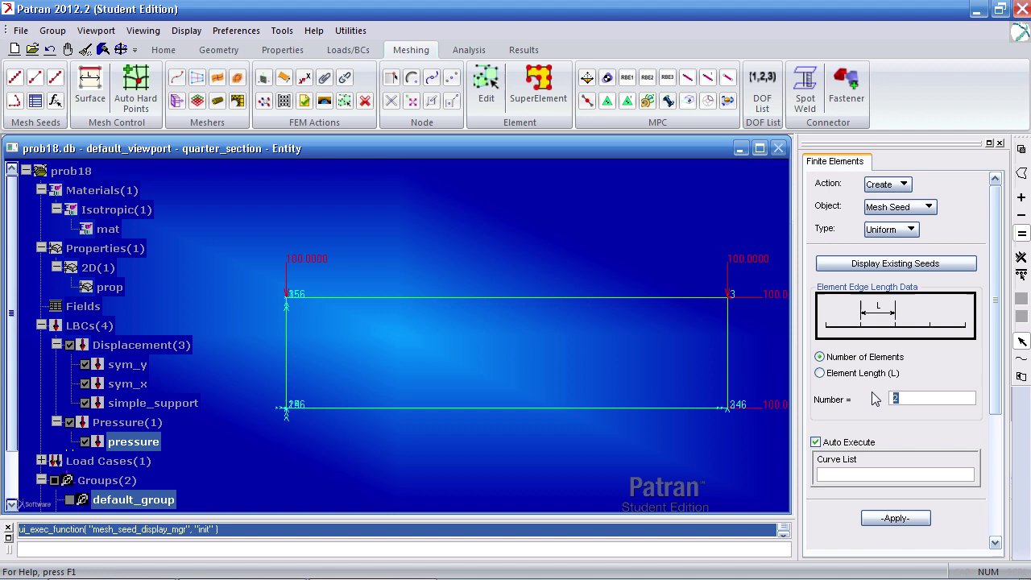
{"action": "type", "text": "24"}
{"action": "left_click_drag", "start_coordinate": [536, 247], "coordinate": [590, 447]}
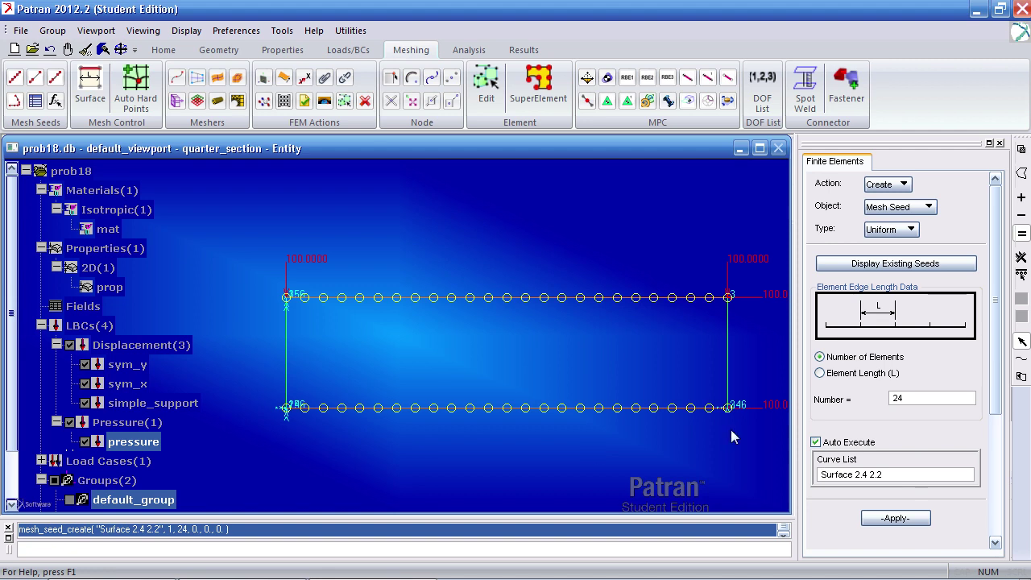
Create uniform mesh seeds of 6 elements along the quarter plate's two vertical edges, Surface 2.3 and 2.1
{"action": "left_click_drag", "start_coordinate": [918, 399], "coordinate": [882, 387]}
{"action": "type", "text": "6"}
{"action": "left_click_drag", "start_coordinate": [773, 342], "coordinate": [254, 365]}
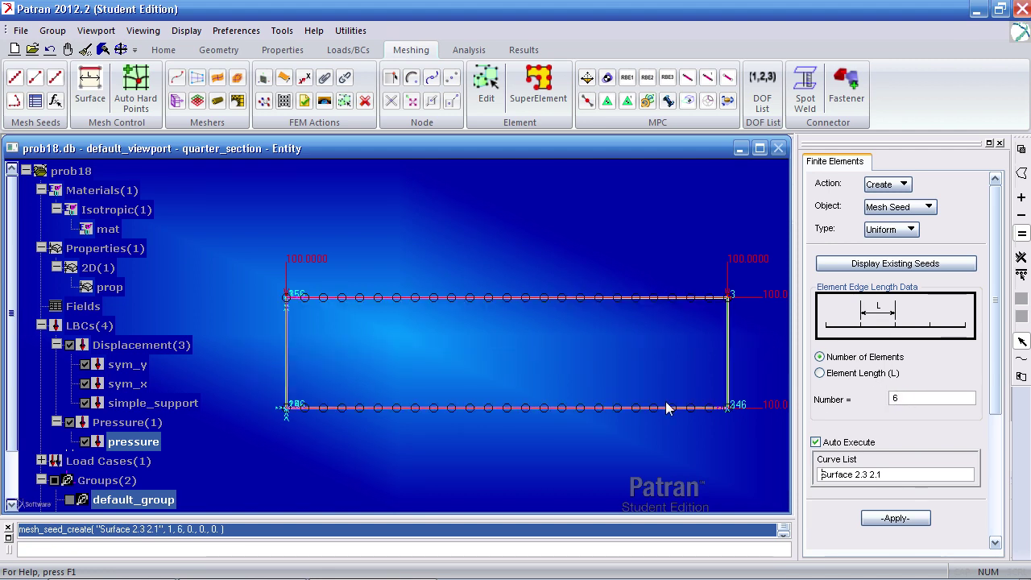
Mesh Surface 2 of the quarter plate with Quad4 elements using the IsoMesh mesher
{"action": "left_click", "coordinate": [223, 82]}
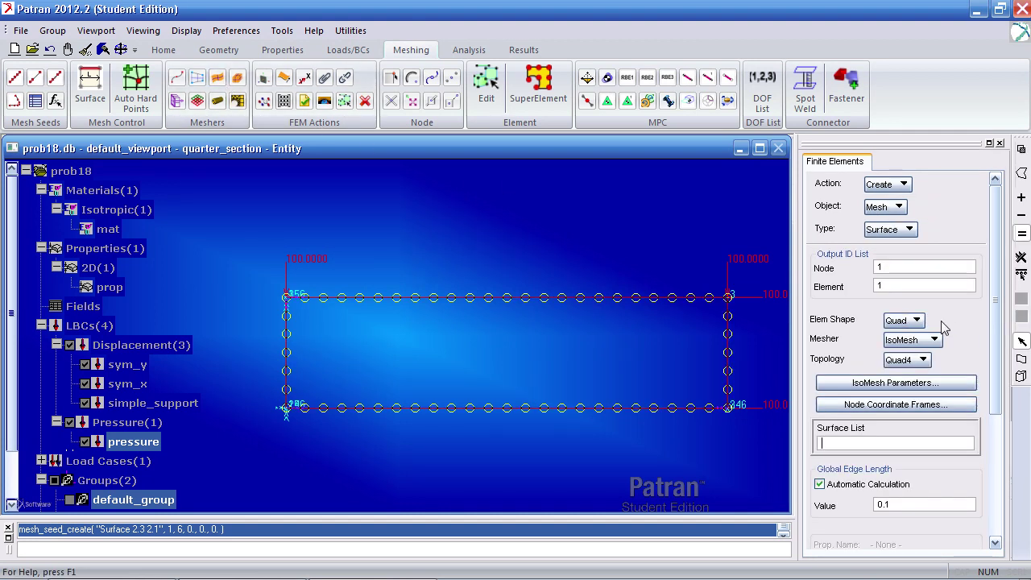
{"action": "left_click", "coordinate": [763, 393]}
{"action": "scroll", "coordinate": [989, 389], "scroll_direction": "down", "scroll_amount": 5}
{"action": "left_click", "coordinate": [895, 470]}
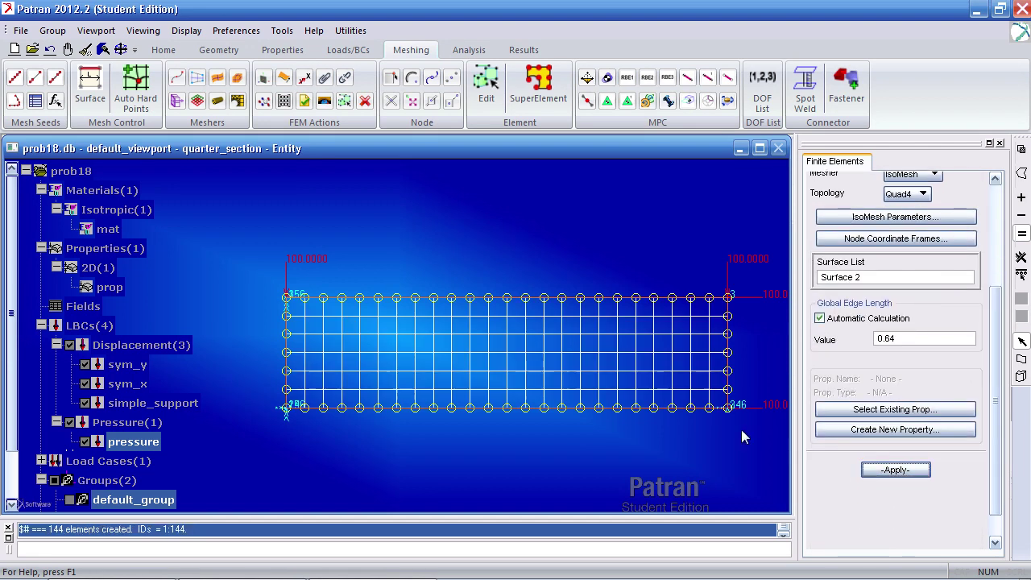
{"action": "middle_click_drag", "start_coordinate": [723, 437], "coordinate": [701, 440], "text": "shift"}
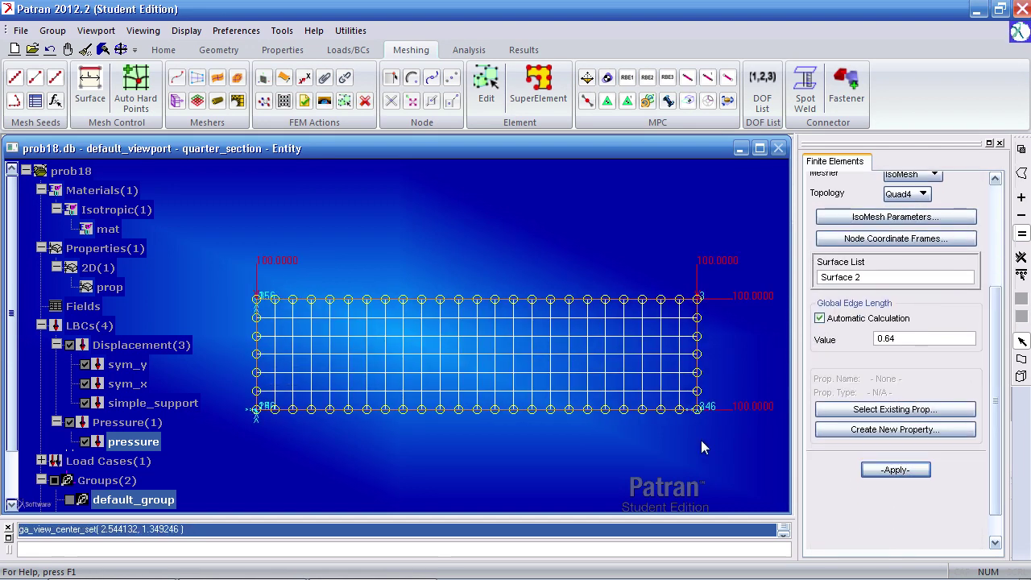
Set the load and constraint markers to show on FEM only and apply the display setting
{"action": "scroll", "coordinate": [702, 437], "scroll_direction": "up", "scroll_amount": 1}
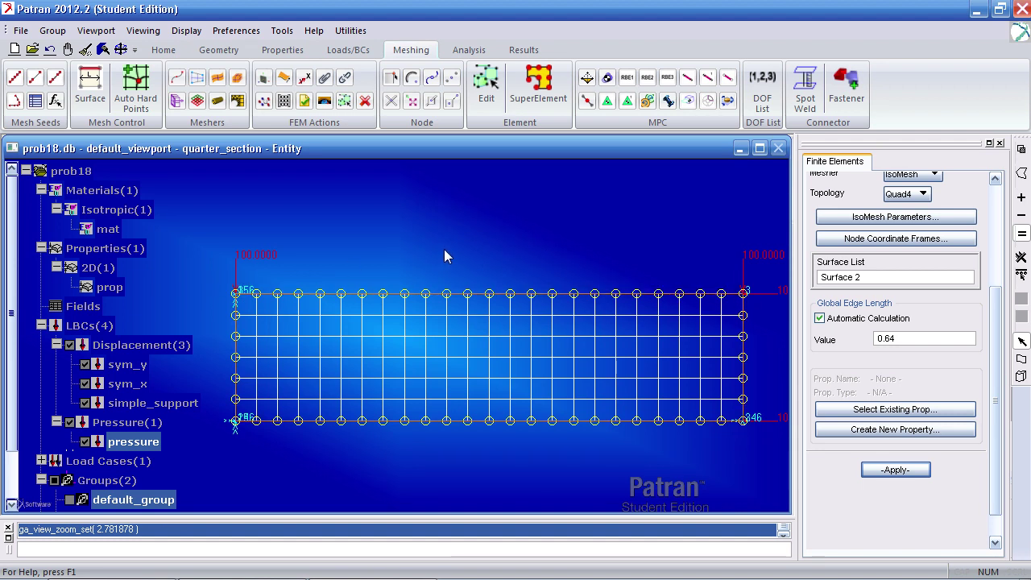
{"action": "left_click", "coordinate": [189, 32]}
{"action": "left_click", "coordinate": [279, 141]}
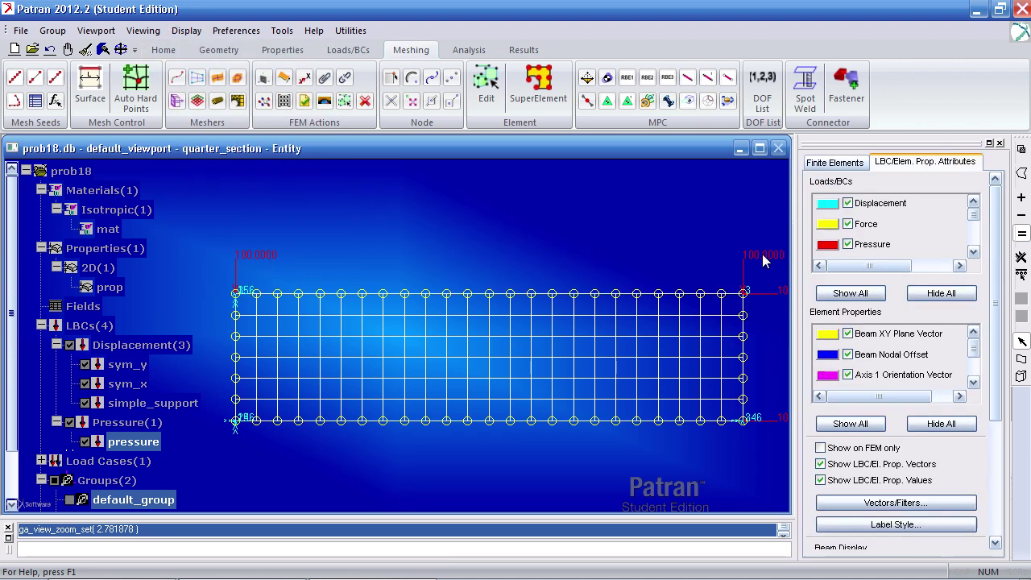
{"action": "scroll", "coordinate": [988, 423], "scroll_direction": "down", "scroll_amount": 3}
{"action": "scroll", "coordinate": [966, 415], "scroll_direction": "down", "scroll_amount": 2}
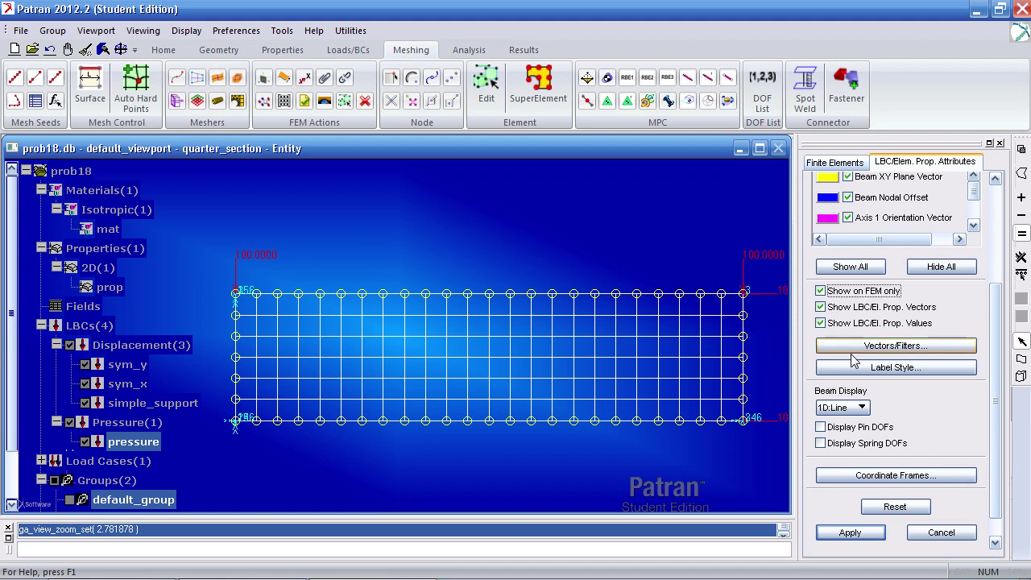
{"action": "left_click", "coordinate": [849, 532]}
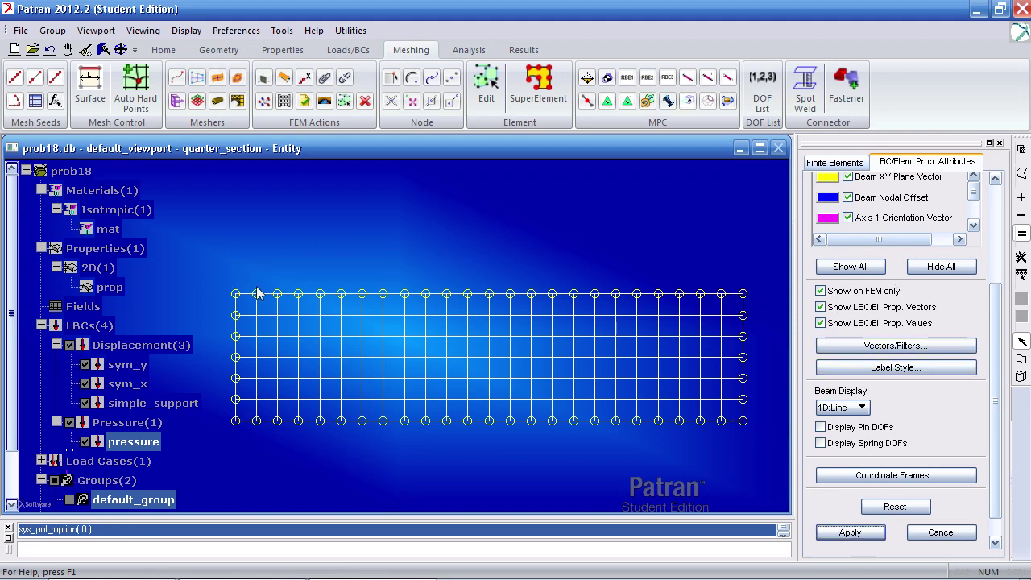
Toggle the pressure markers off and on, and inspect the loads and constraints on the mesh from an oblique angle
{"action": "left_click", "coordinate": [70, 345]}
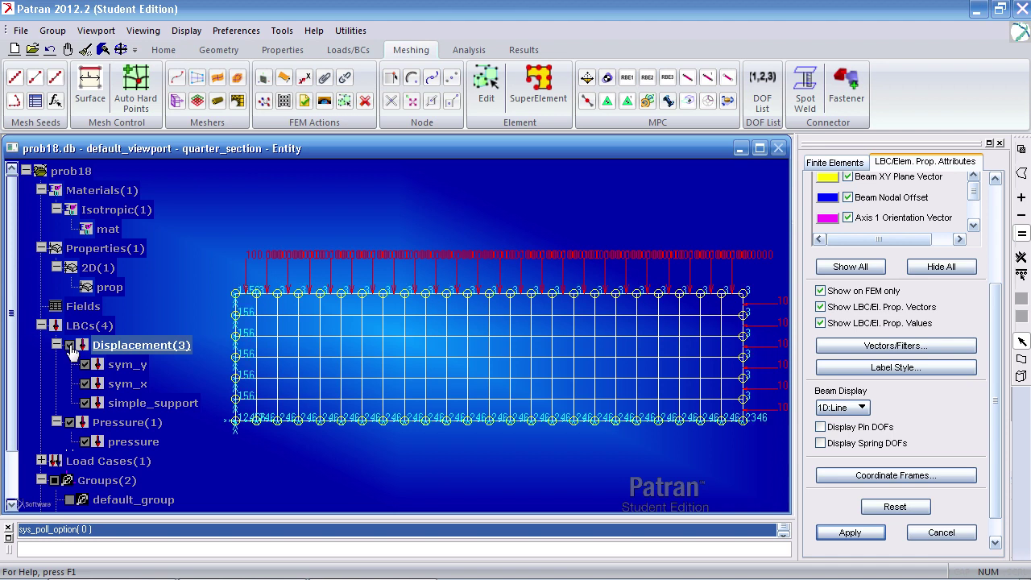
{"action": "left_click", "coordinate": [69, 423]}
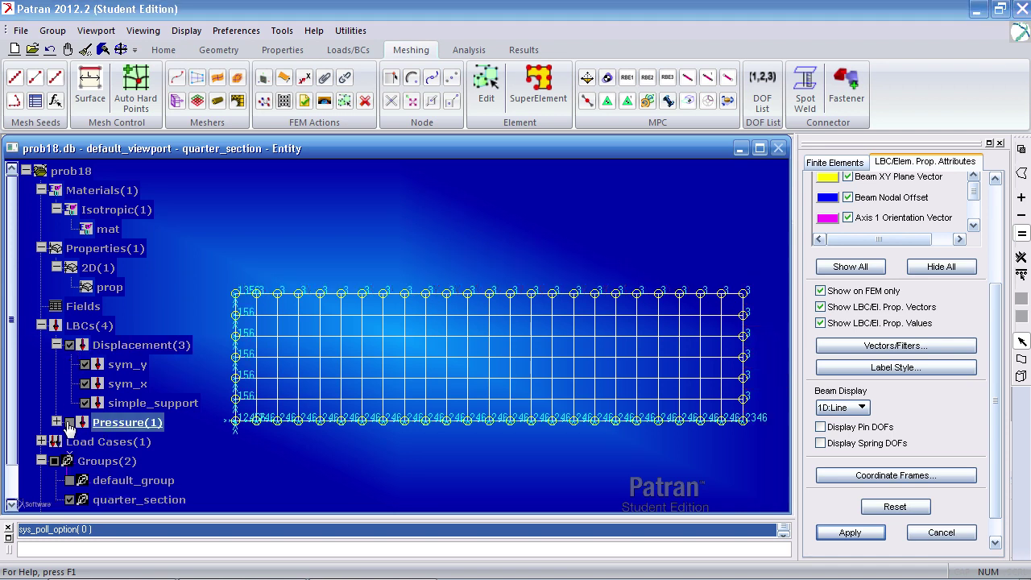
{"action": "left_click", "coordinate": [69, 422]}
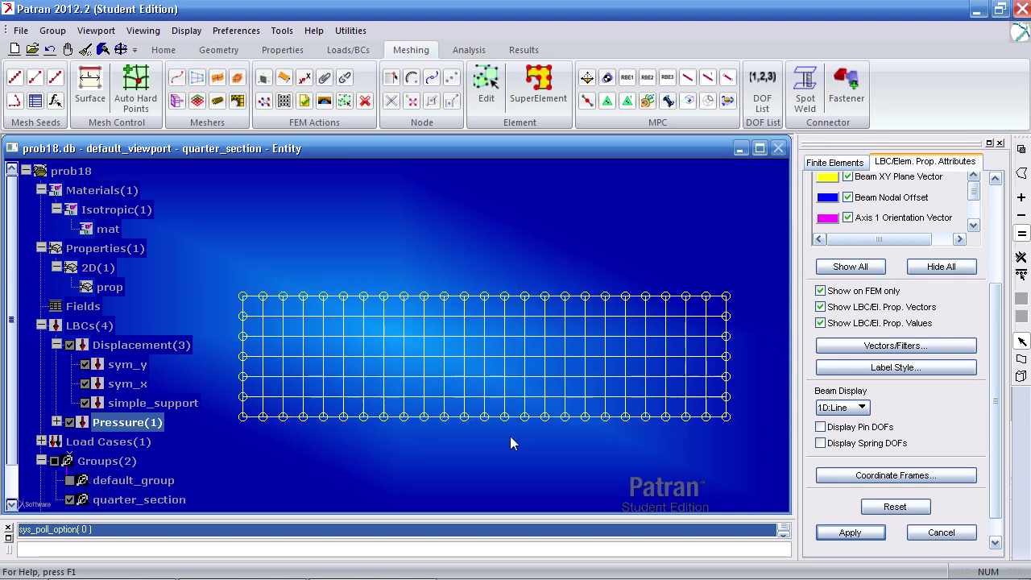
{"action": "middle_click_drag", "start_coordinate": [516, 425], "coordinate": [450, 442]}
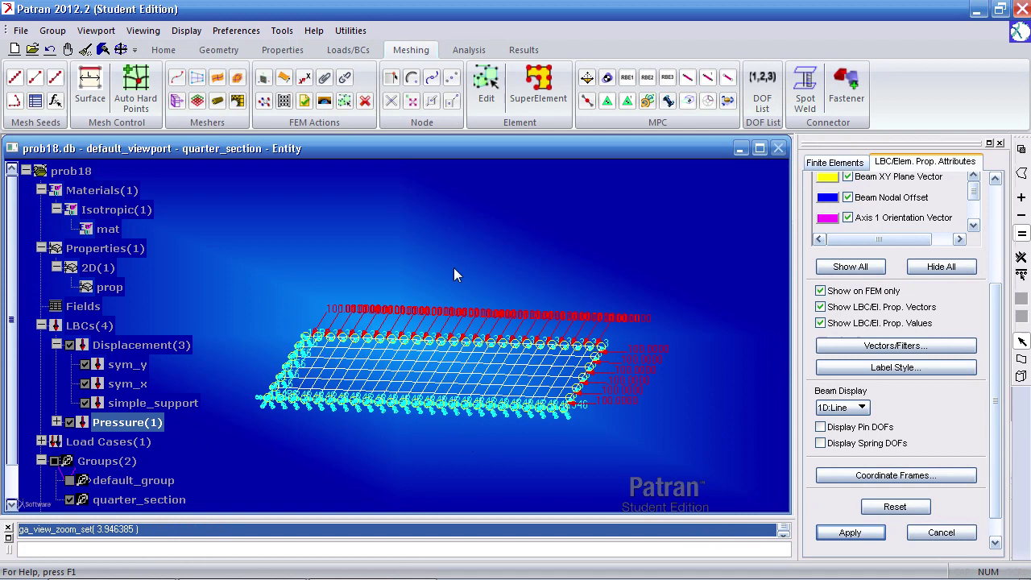
Restore the front view and post default_group together with quarter_section so the full plate outline is shown
{"action": "left_click", "coordinate": [164, 50]}
{"action": "left_click", "coordinate": [367, 81]}
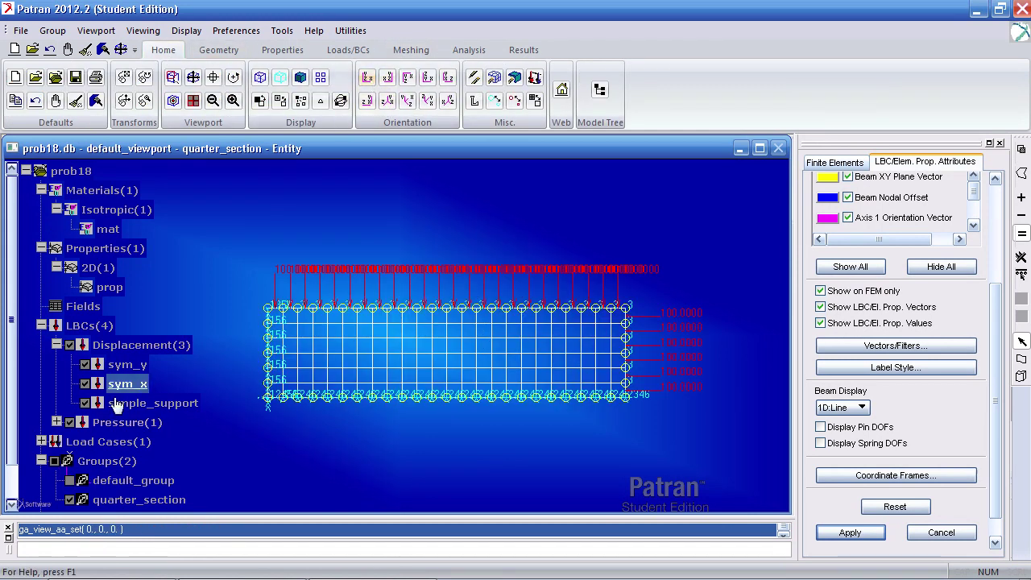
{"action": "left_click", "coordinate": [145, 481]}
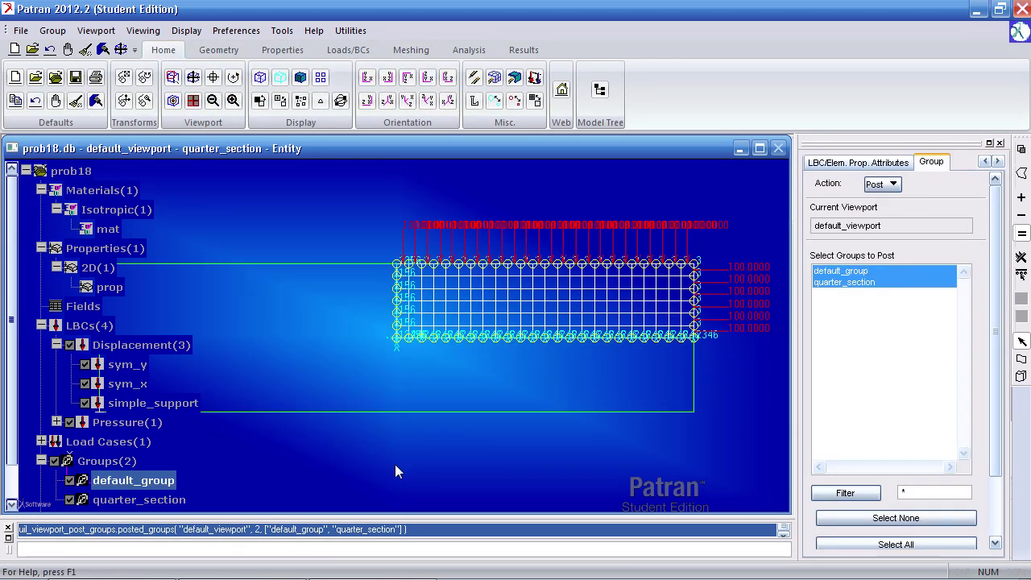
{"action": "scroll", "coordinate": [395, 464], "scroll_direction": "down", "scroll_amount": 2}
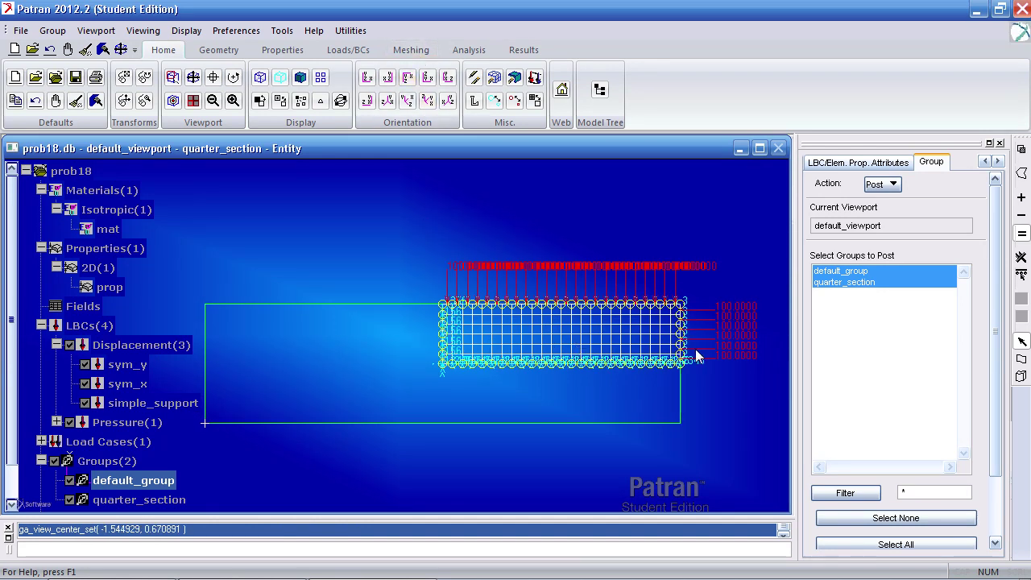
Set the solution type to Buckling and submit a full run of the entire model as job prob18
{"action": "left_click", "coordinate": [470, 50]}
{"action": "left_click", "coordinate": [23, 85]}
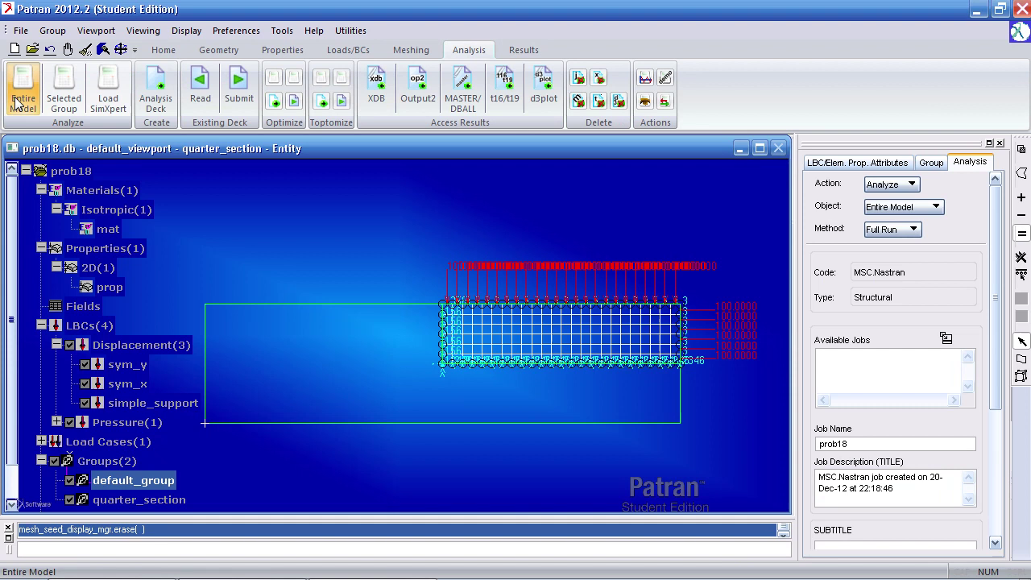
{"action": "scroll", "coordinate": [1007, 331], "scroll_direction": "down", "scroll_amount": 5}
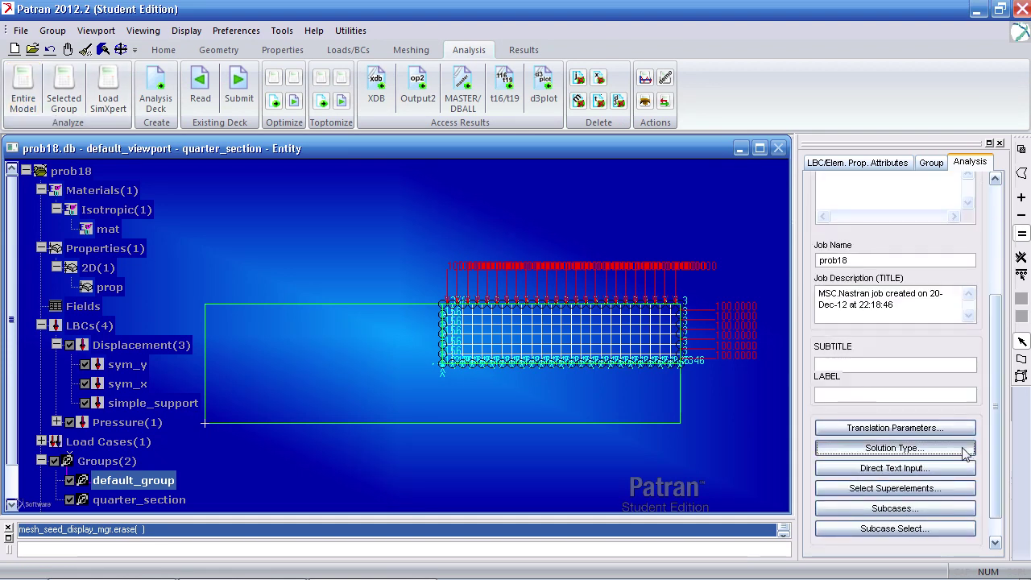
{"action": "left_click", "coordinate": [962, 448]}
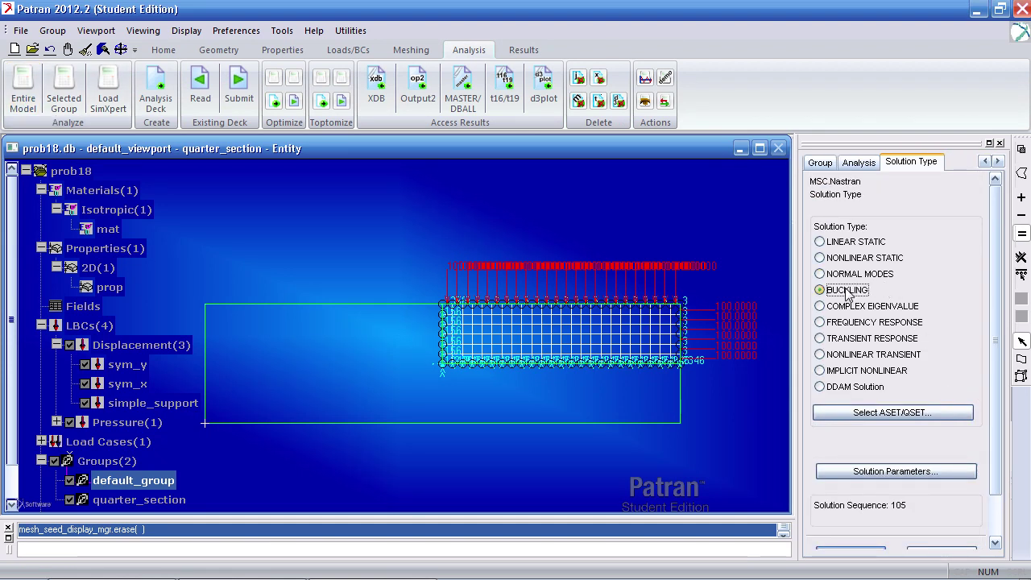
{"action": "scroll", "coordinate": [994, 341], "scroll_direction": "down", "scroll_amount": 3}
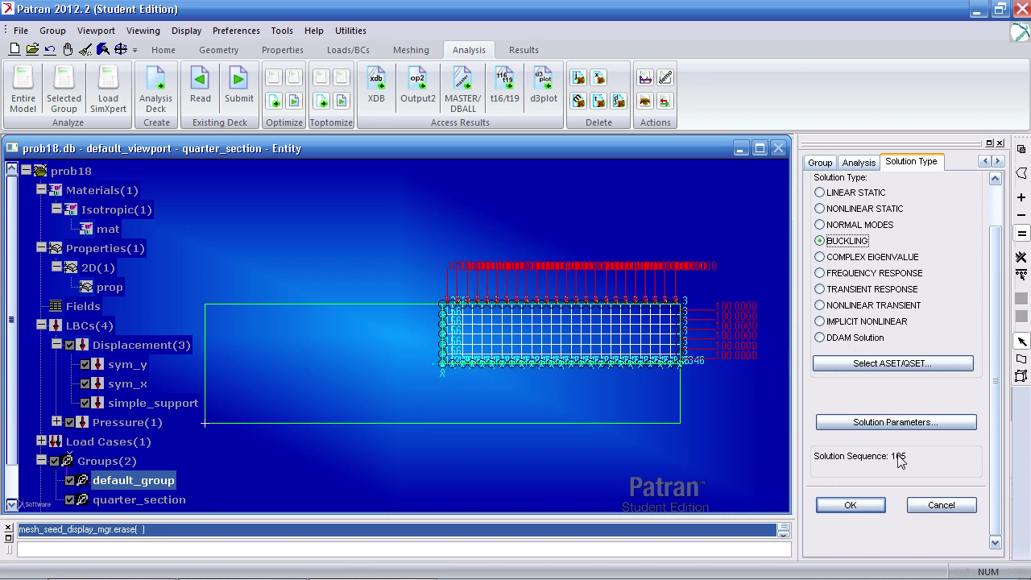
{"action": "left_click", "coordinate": [857, 505]}
{"action": "scroll", "coordinate": [975, 515], "scroll_direction": "down", "scroll_amount": 5}
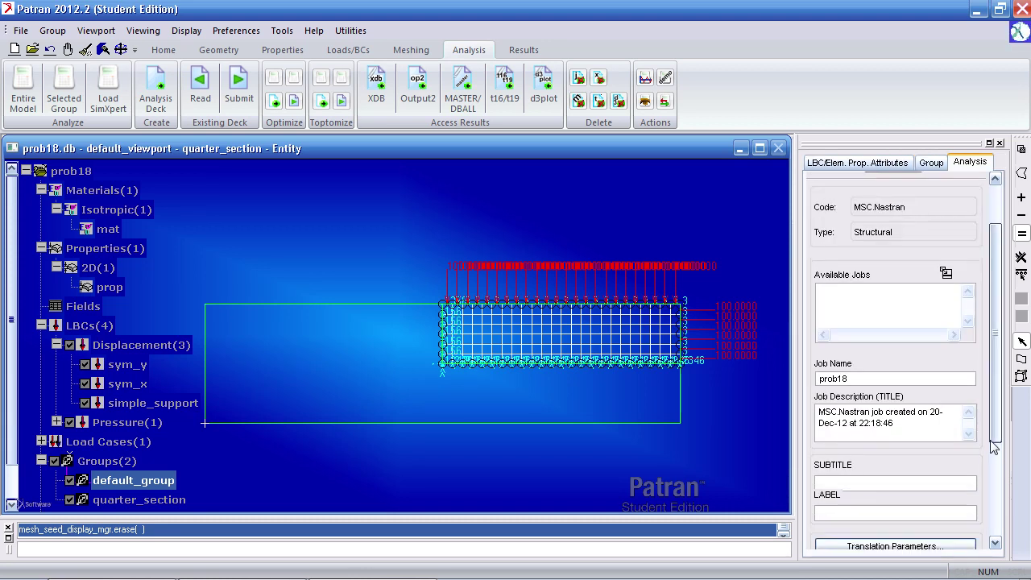
{"action": "left_click", "coordinate": [905, 532]}
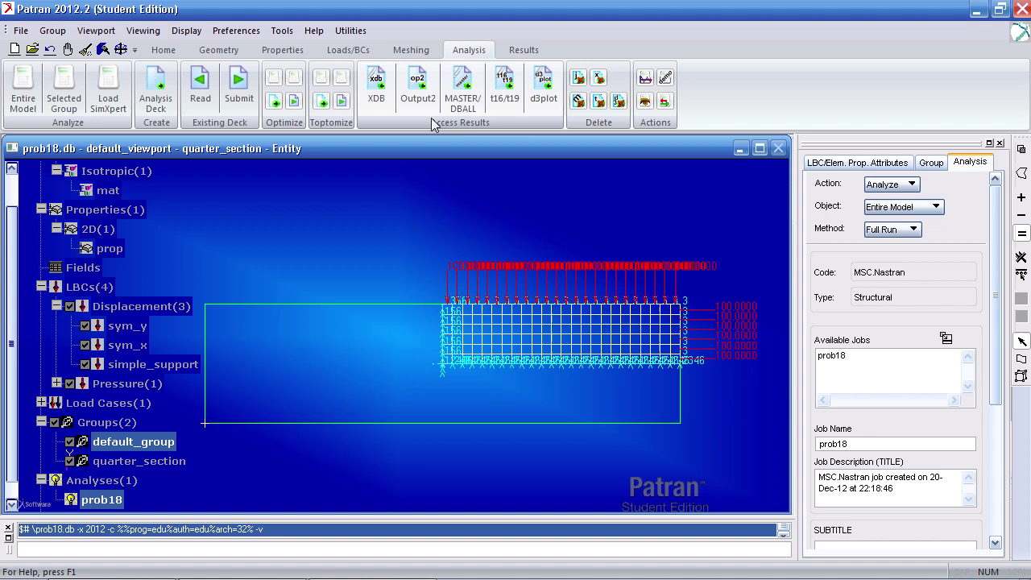
Attach the XDB result entities of job prob18 to the model
{"action": "left_click", "coordinate": [376, 85]}
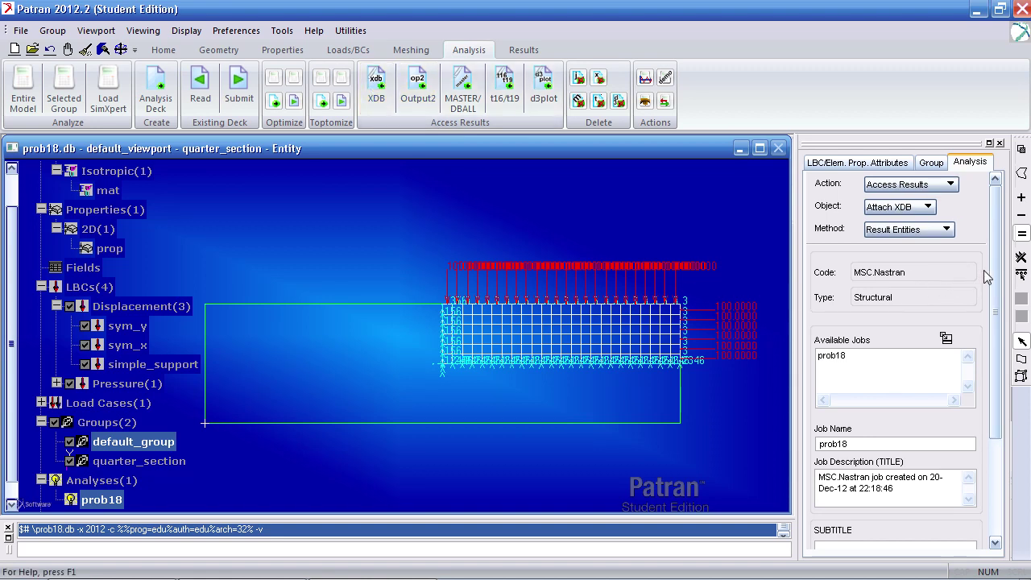
{"action": "scroll", "coordinate": [987, 277], "scroll_direction": "down", "scroll_amount": 4}
{"action": "left_click", "coordinate": [894, 525]}
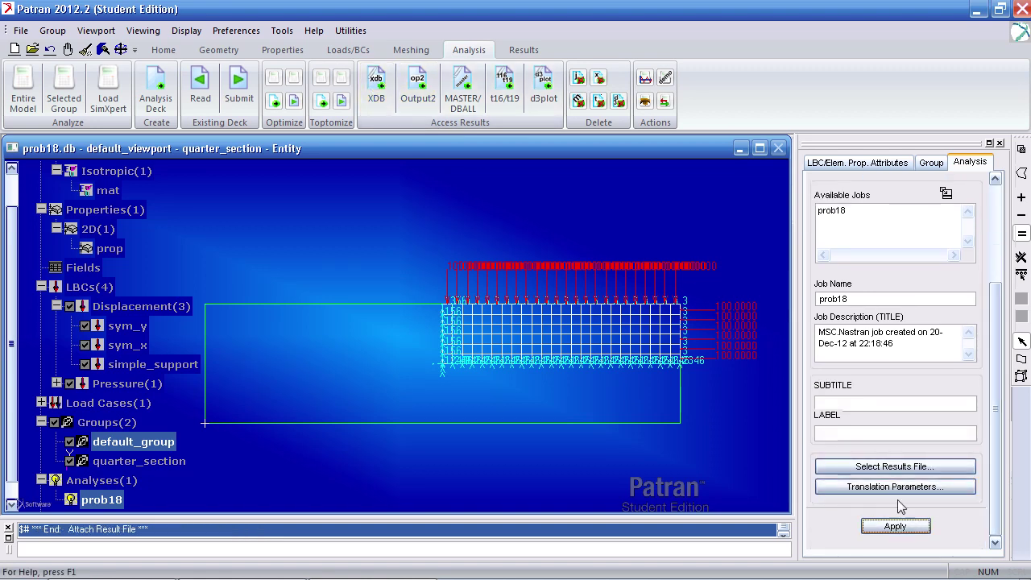
Select the Mode 1 result case for a quick plot and examine its buckling factor and available results
{"action": "left_click", "coordinate": [522, 50]}
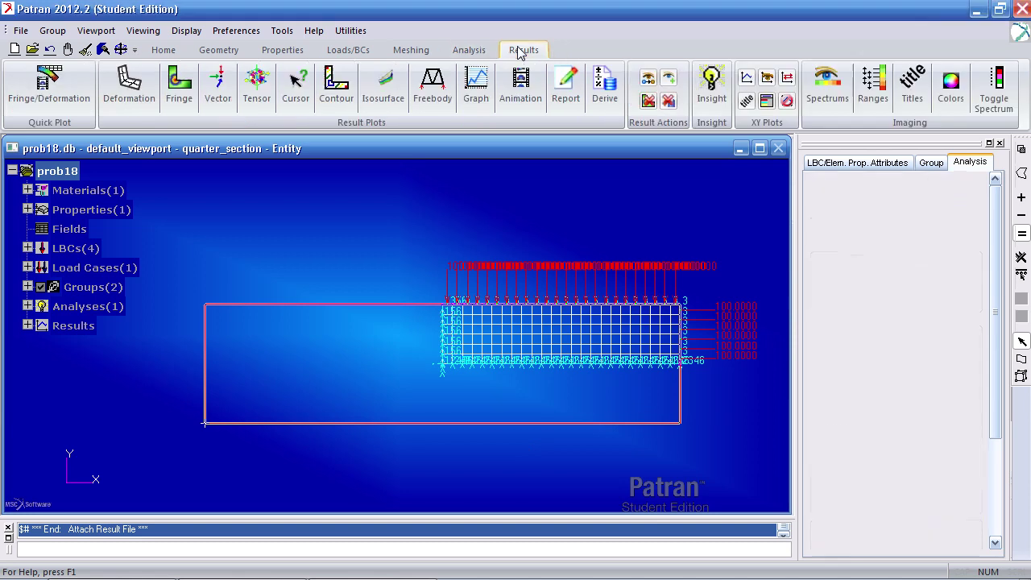
{"action": "left_click", "coordinate": [933, 305]}
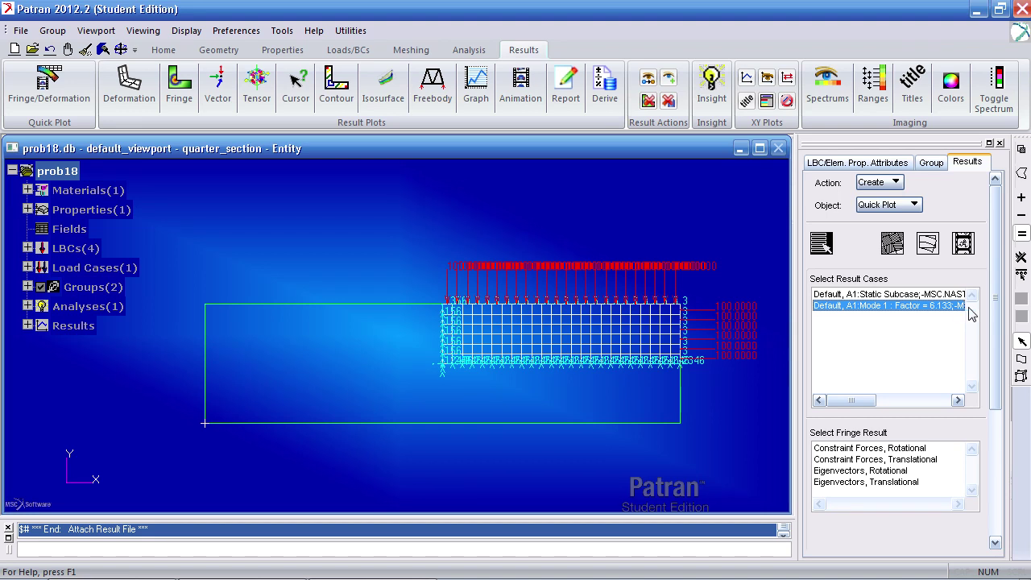
{"action": "left_click_drag", "start_coordinate": [996, 306], "coordinate": [963, 402]}
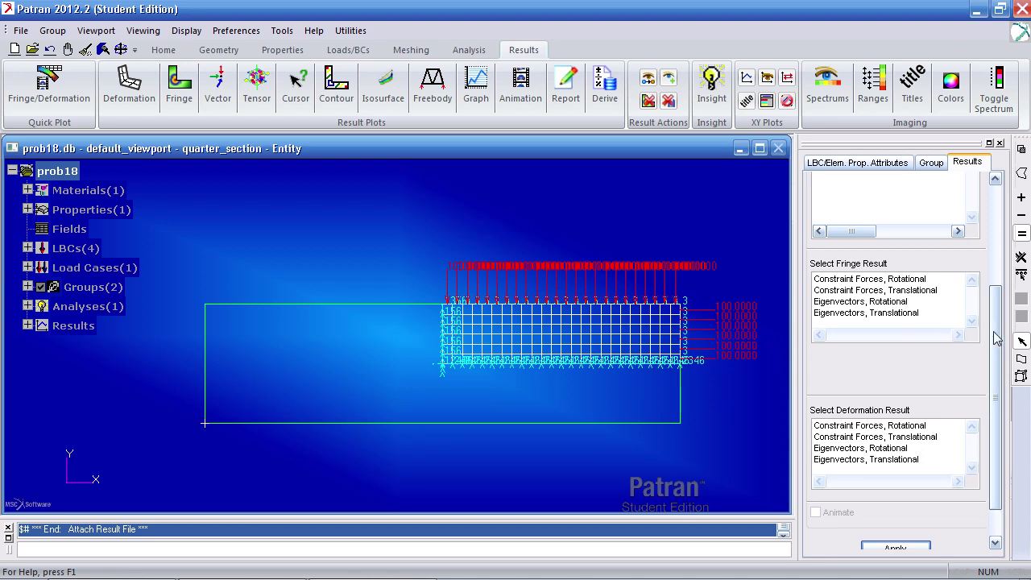
{"action": "left_click_drag", "start_coordinate": [999, 336], "coordinate": [994, 224]}
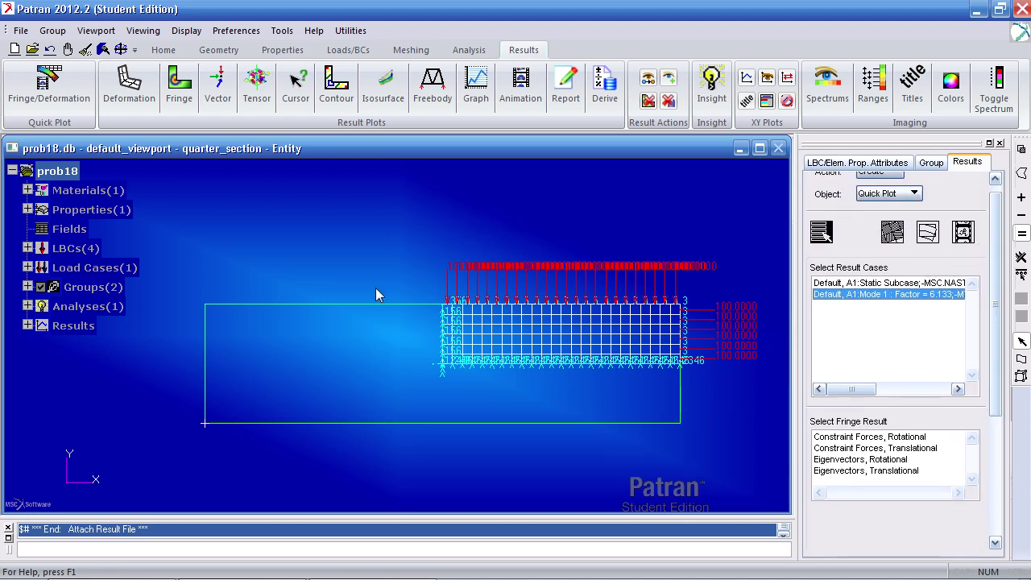
Modify the existing pressure load on the quarter plate, setting its edge pressure to 613
{"action": "left_click", "coordinate": [28, 248]}
{"action": "left_click", "coordinate": [42, 287]}
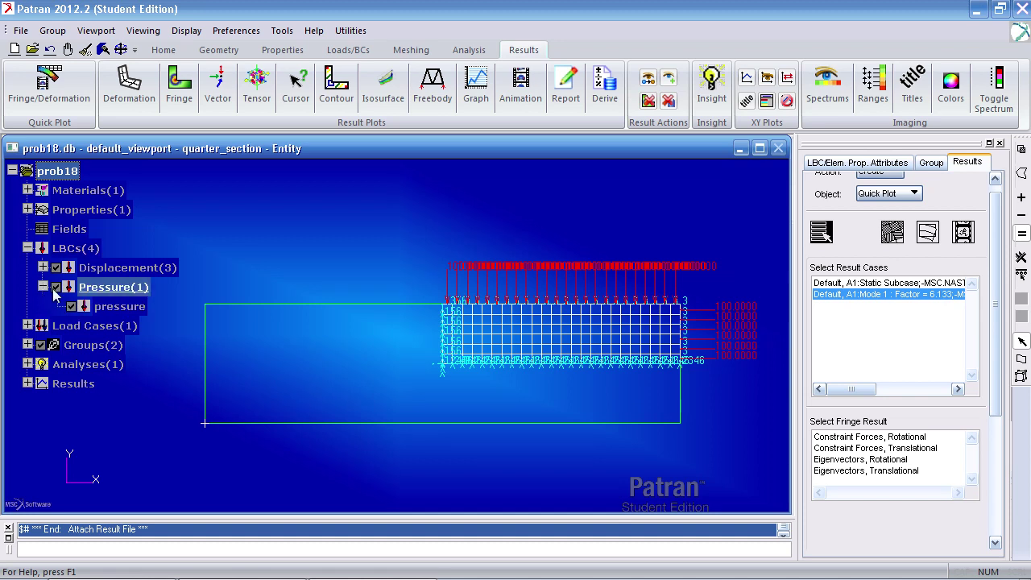
{"action": "left_click", "coordinate": [113, 306]}
{"action": "right_click", "coordinate": [114, 309]}
{"action": "left_click", "coordinate": [138, 328]}
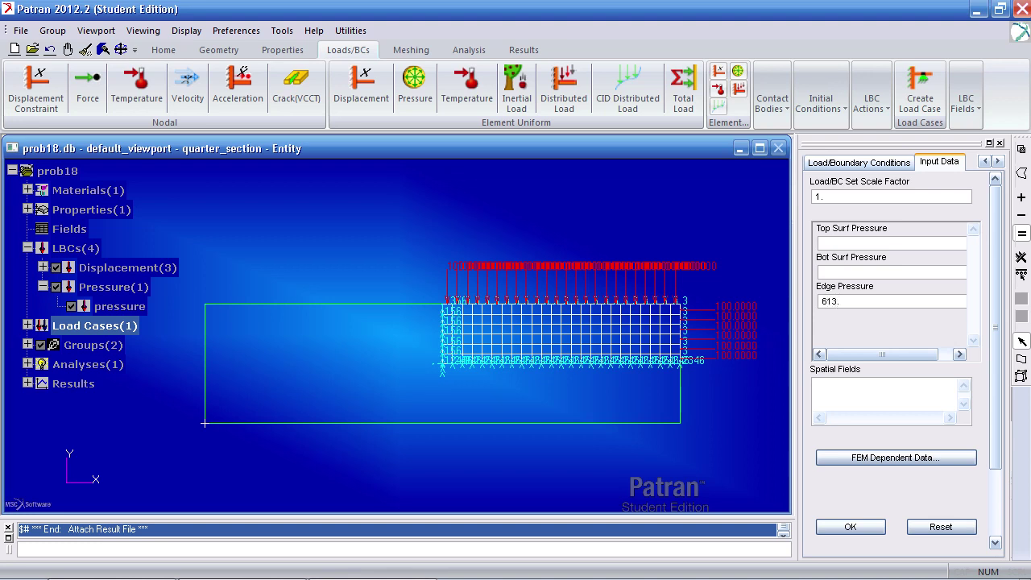
{"action": "left_click", "coordinate": [851, 527]}
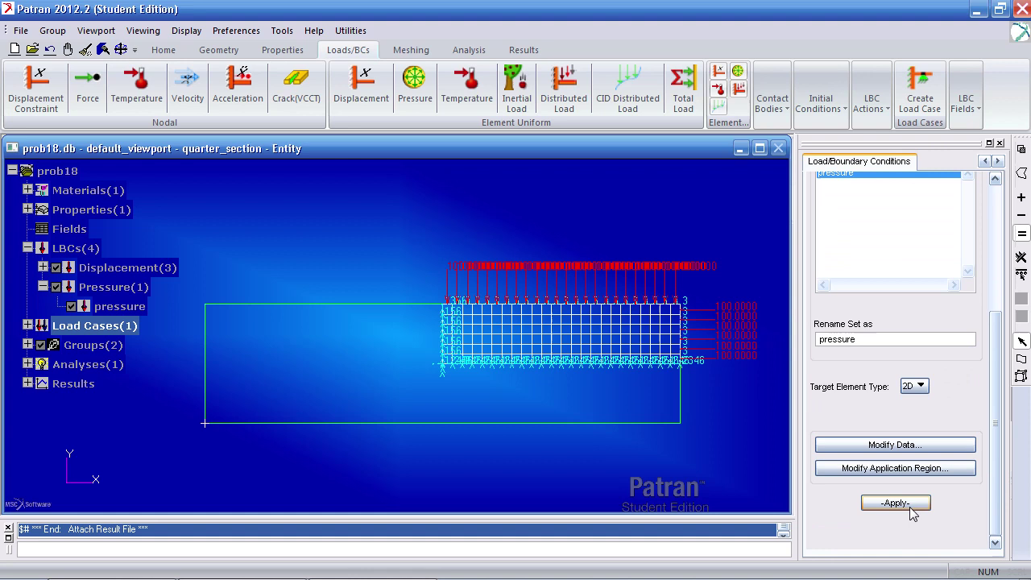
{"action": "left_click", "coordinate": [896, 503]}
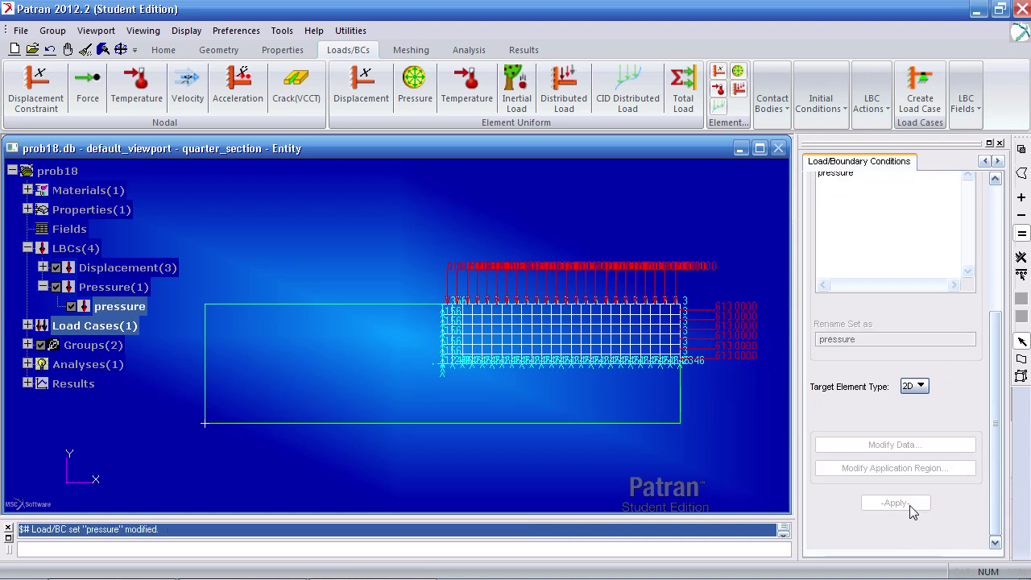
{"action": "left_click", "coordinate": [125, 310]}
{"action": "right_click", "coordinate": [105, 311]}
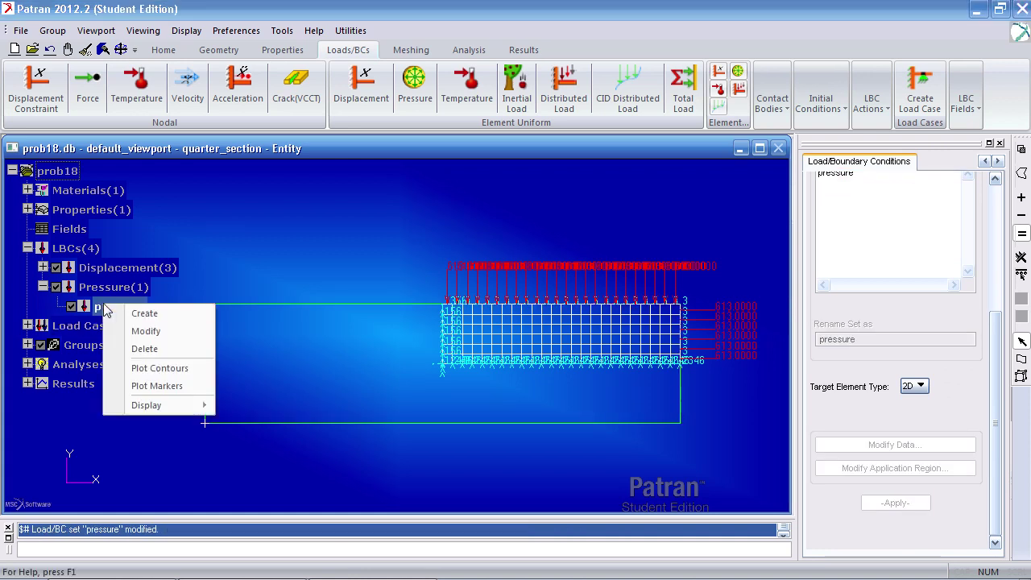
{"action": "left_click", "coordinate": [149, 332]}
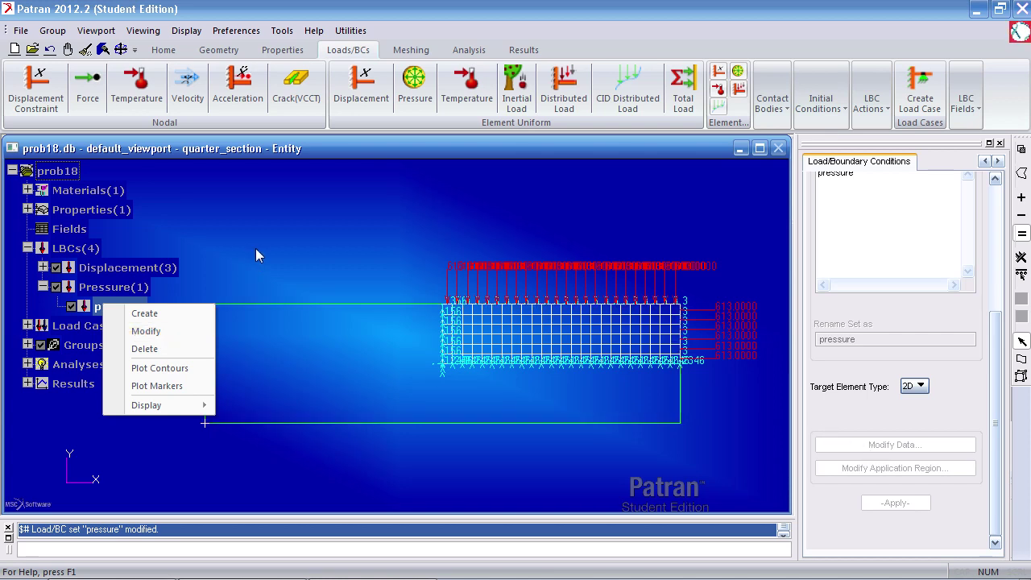
Rerun the full analysis of the entire model with the modified pressure, overwriting the existing prob18 job
{"action": "middle_click_drag", "start_coordinate": [414, 286], "coordinate": [430, 253], "text": "ctrl"}
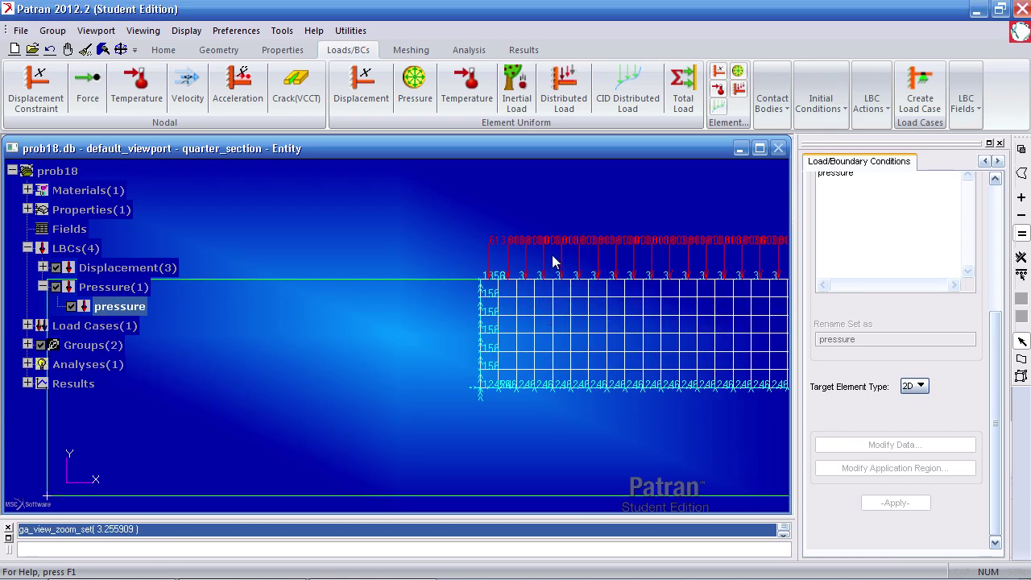
{"action": "middle_click_drag", "start_coordinate": [553, 259], "coordinate": [385, 279], "text": "shift"}
{"action": "middle_click_drag", "start_coordinate": [737, 245], "coordinate": [691, 263], "text": "shift"}
{"action": "left_click", "coordinate": [470, 50]}
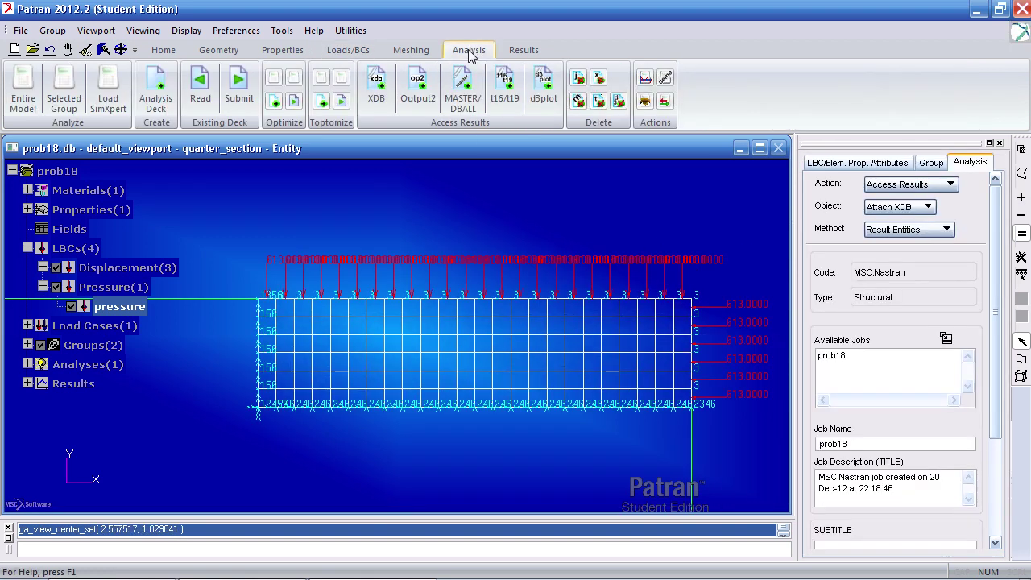
{"action": "left_click", "coordinate": [23, 85]}
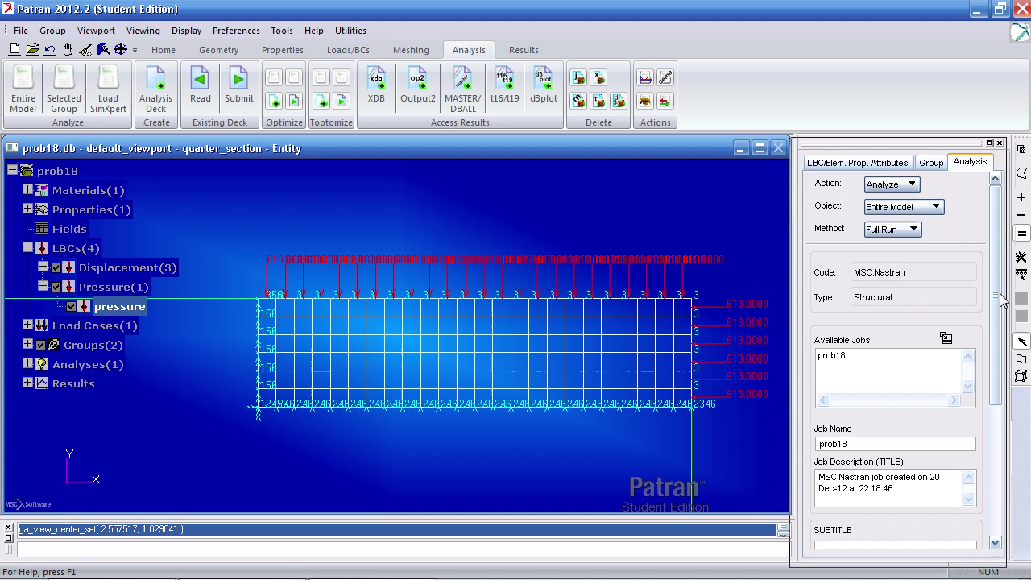
{"action": "left_click_drag", "start_coordinate": [1004, 293], "coordinate": [999, 423]}
{"action": "left_click", "coordinate": [895, 526]}
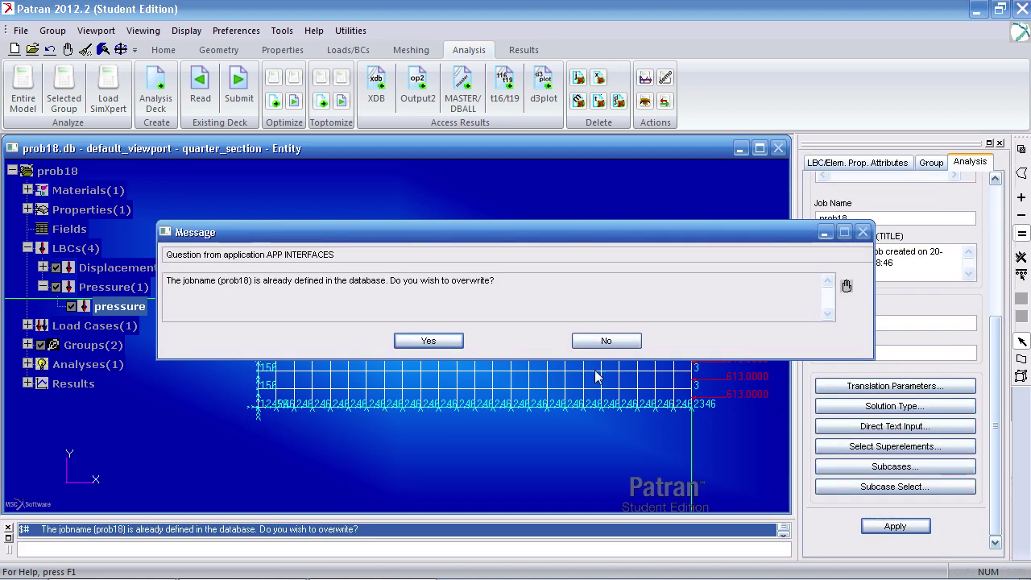
{"action": "left_click", "coordinate": [428, 339]}
{"action": "left_click", "coordinate": [429, 342]}
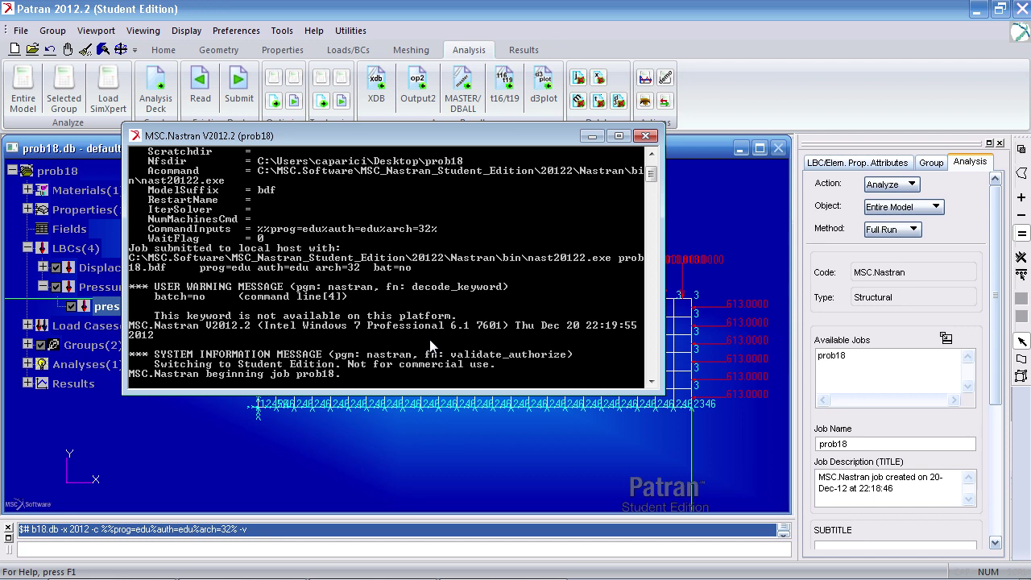
Attach the XDB results of the rerun prob18 job and select the Mode 1 result case for a quick plot
{"action": "left_click", "coordinate": [376, 81]}
{"action": "scroll", "coordinate": [950, 339], "scroll_direction": "down", "scroll_amount": 3}
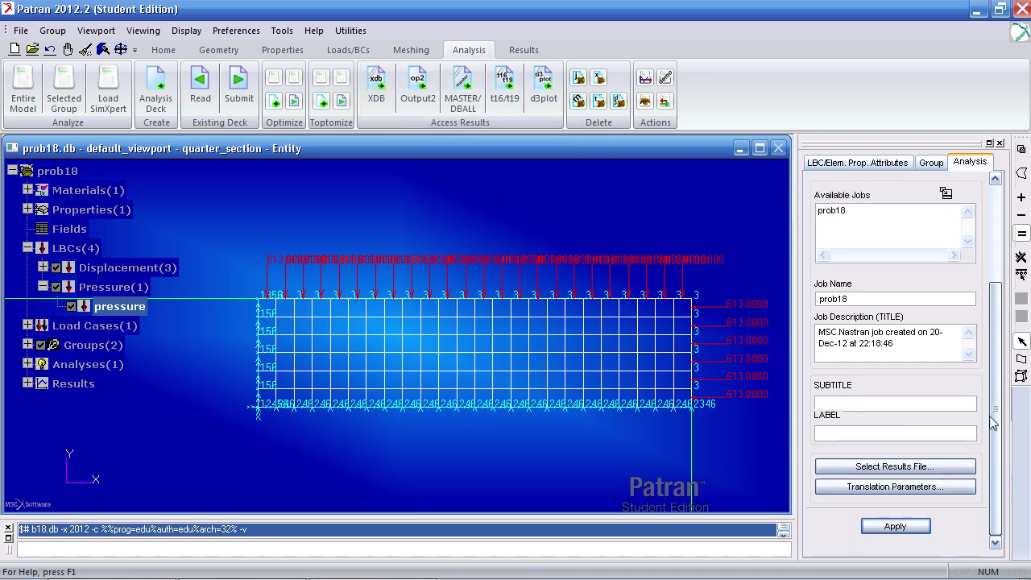
{"action": "left_click", "coordinate": [524, 50]}
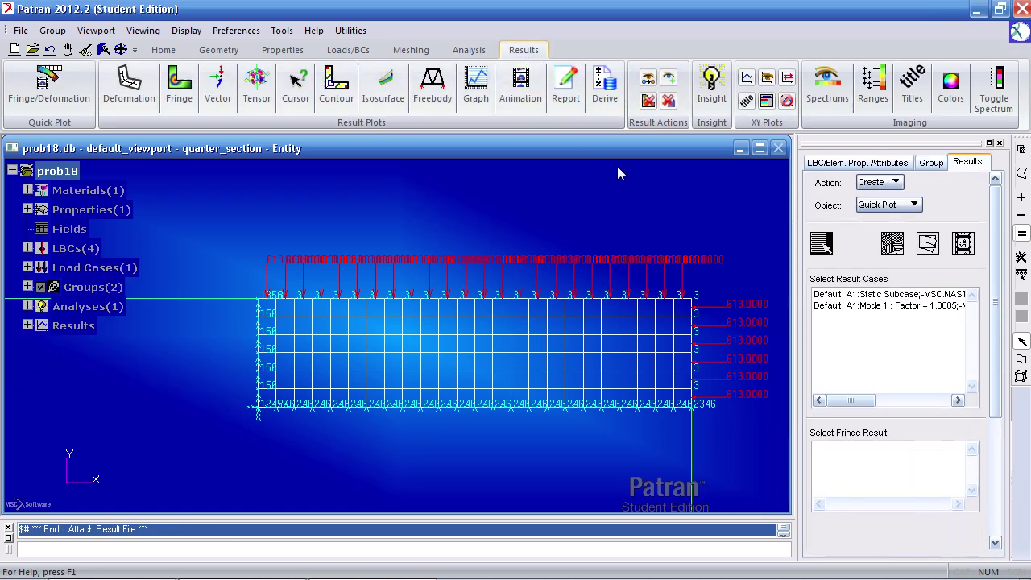
{"action": "left_click", "coordinate": [956, 307]}
{"action": "scroll", "coordinate": [990, 338], "scroll_direction": "down", "scroll_amount": 3}
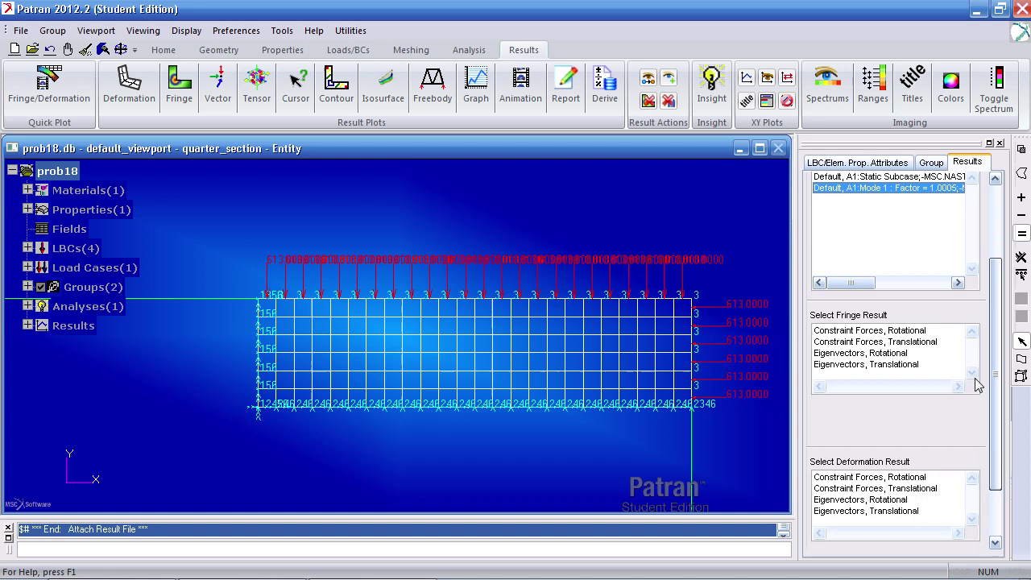
Hide the displacement and pressure load and boundary condition markers on the quarter plate
{"action": "left_click", "coordinate": [28, 249]}
{"action": "left_click", "coordinate": [55, 268]}
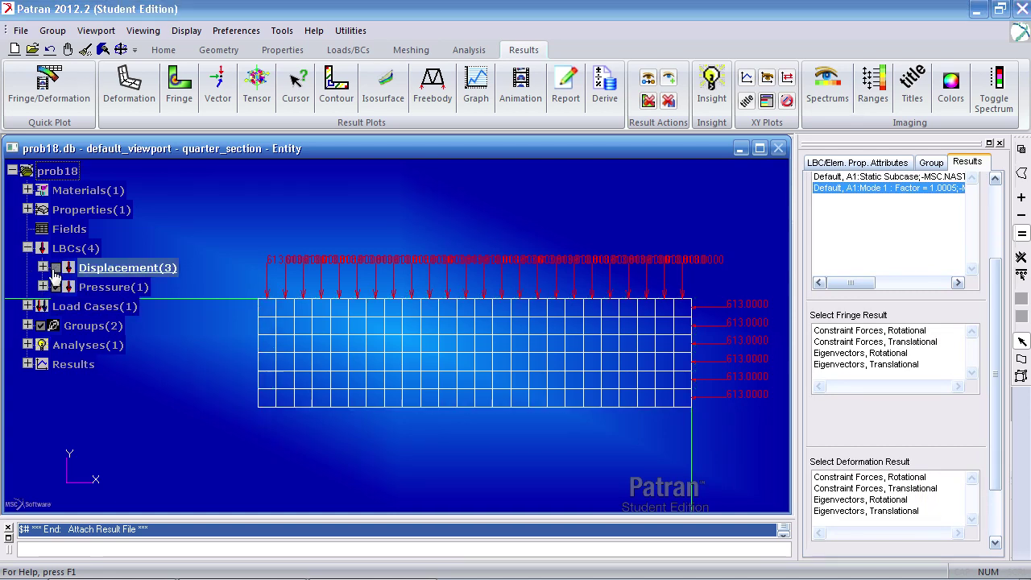
{"action": "left_click", "coordinate": [56, 287]}
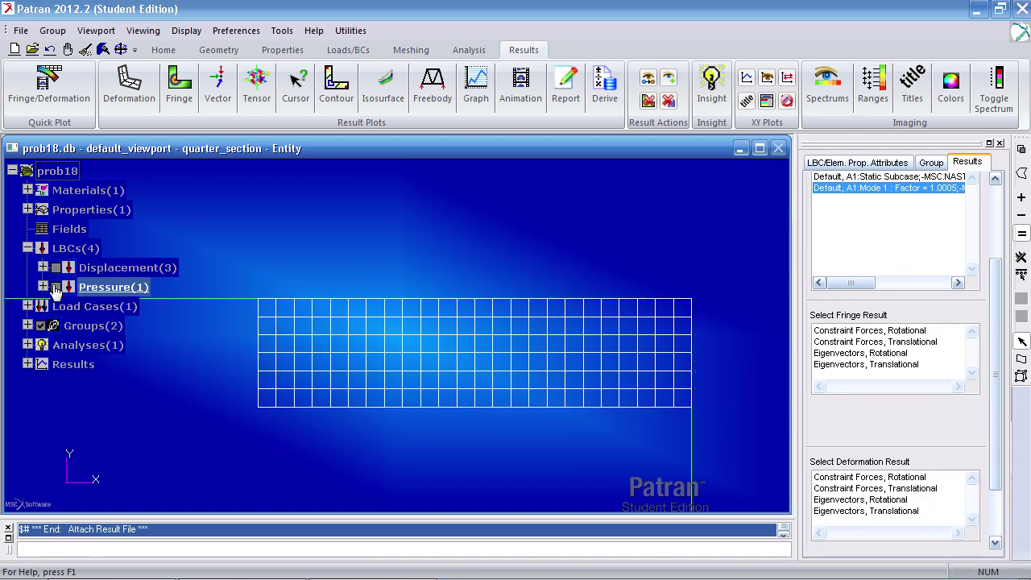
Plot Mode 1 with translational eigenvectors as both the fringe result, using the Magnitude quantity, and the deformation result
{"action": "left_click", "coordinate": [862, 364]}
{"action": "scroll", "coordinate": [986, 371], "scroll_direction": "down", "scroll_amount": 3}
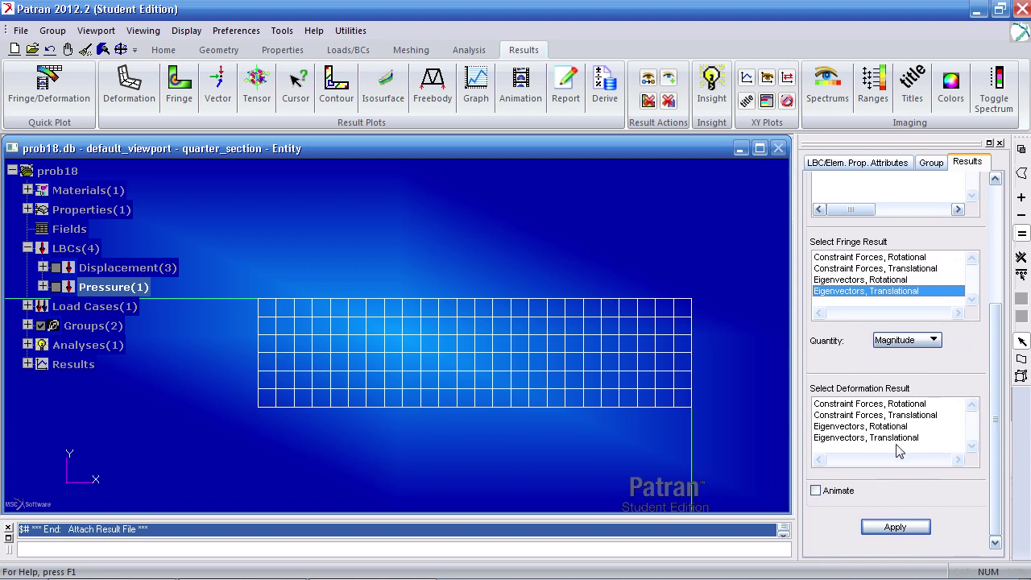
{"action": "left_click", "coordinate": [897, 441]}
{"action": "left_click", "coordinate": [895, 528]}
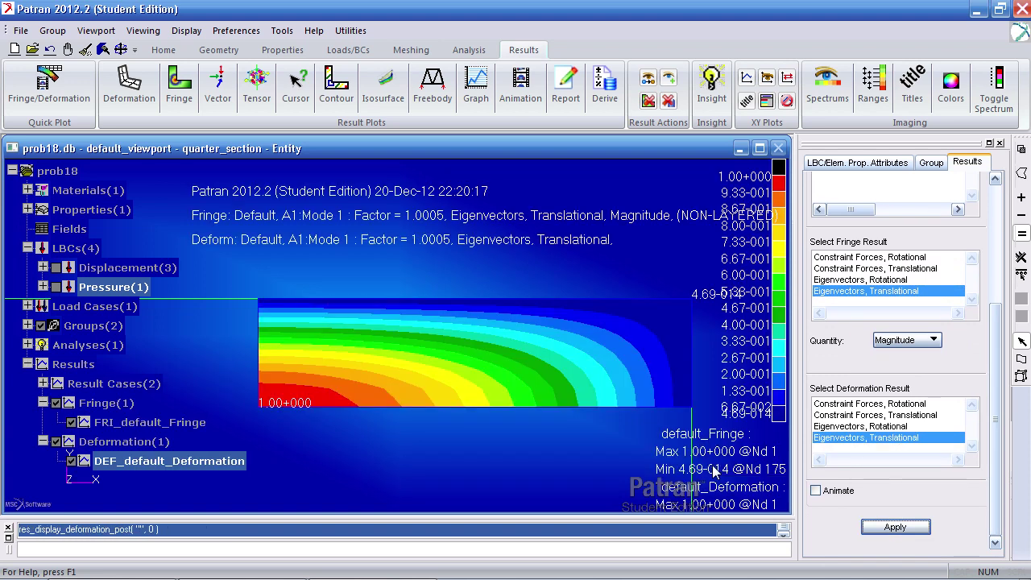
Compare the plate's 3D buckling shape with Problem 18's critical edge pressure table and mode shape figure in Adobe Reader, returning to Patran
{"action": "middle_click_drag", "start_coordinate": [717, 471], "coordinate": [677, 410]}
{"action": "key", "text": "alt+Tab"}
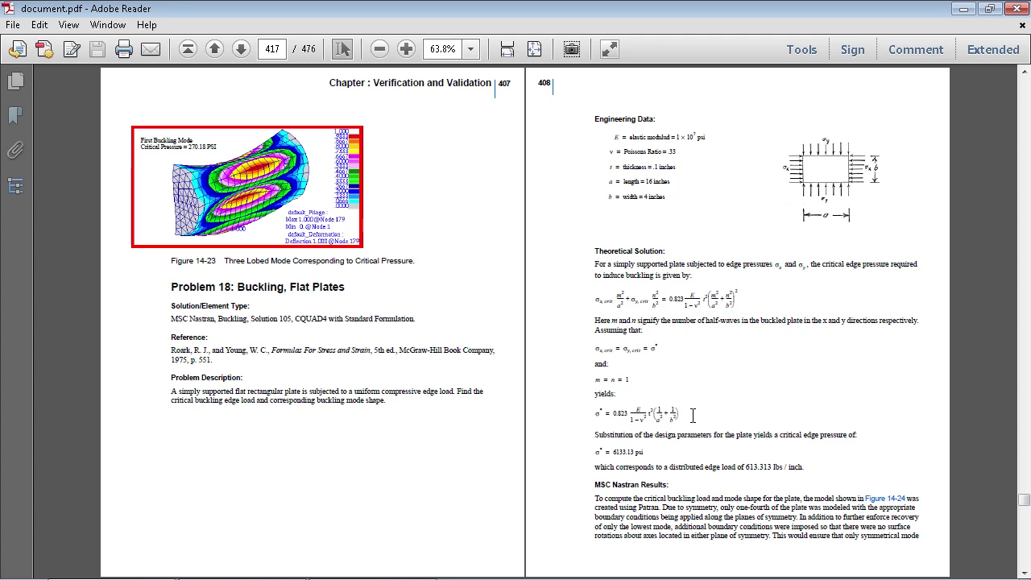
{"action": "left_click", "coordinate": [787, 483]}
{"action": "scroll", "coordinate": [791, 490], "scroll_direction": "down", "scroll_amount": 3}
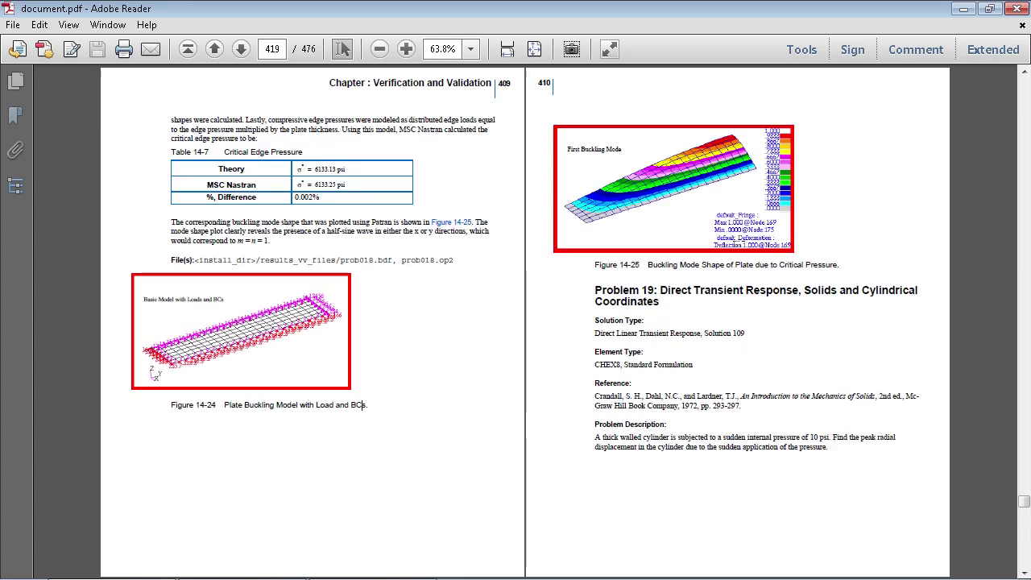
{"action": "key", "text": "alt+Tab"}
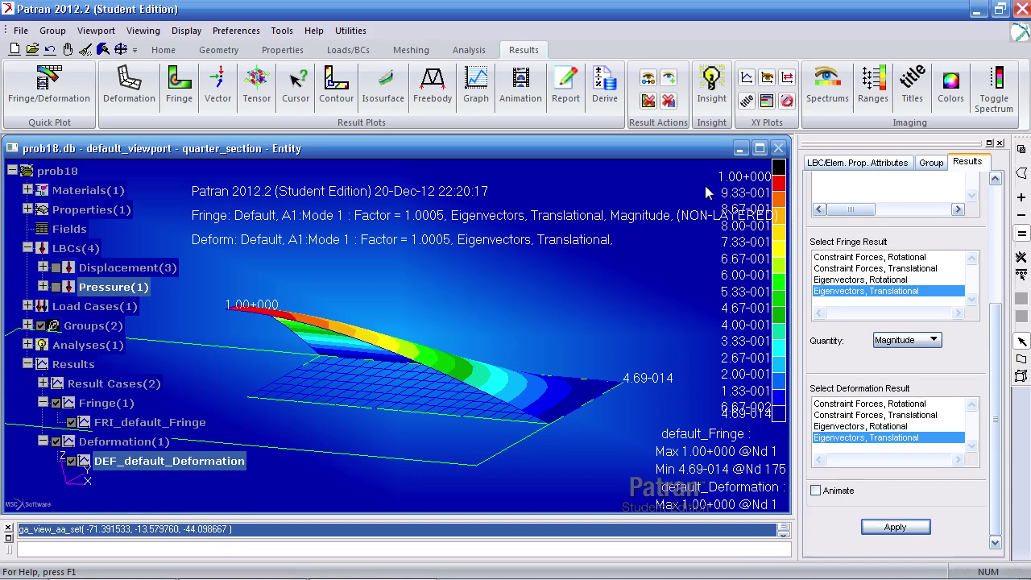
{"action": "middle_click_drag", "start_coordinate": [571, 260], "coordinate": [615, 262]}
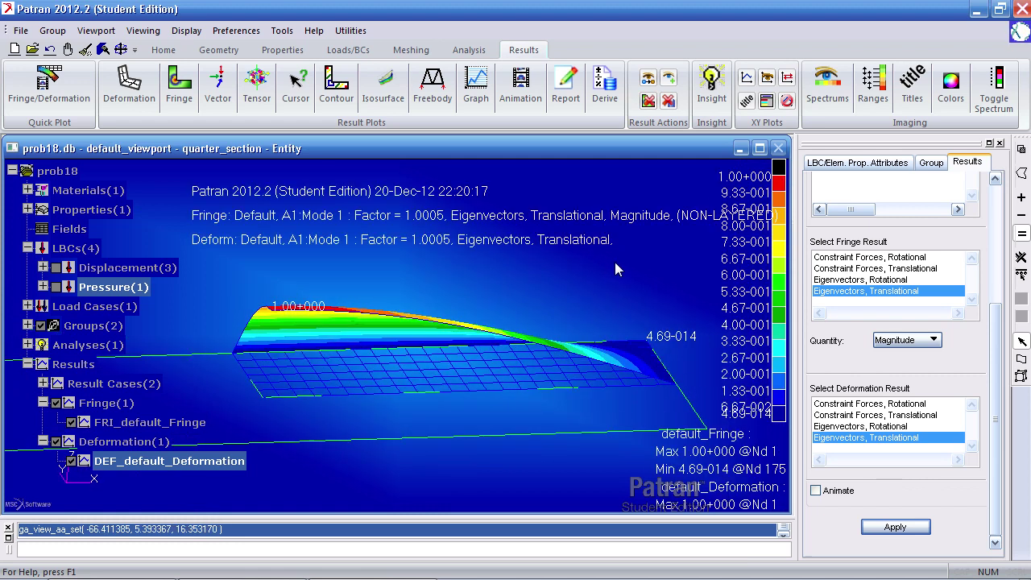
Save the prob18 database
{"action": "left_click", "coordinate": [20, 30]}
{"action": "left_click", "coordinate": [40, 104]}
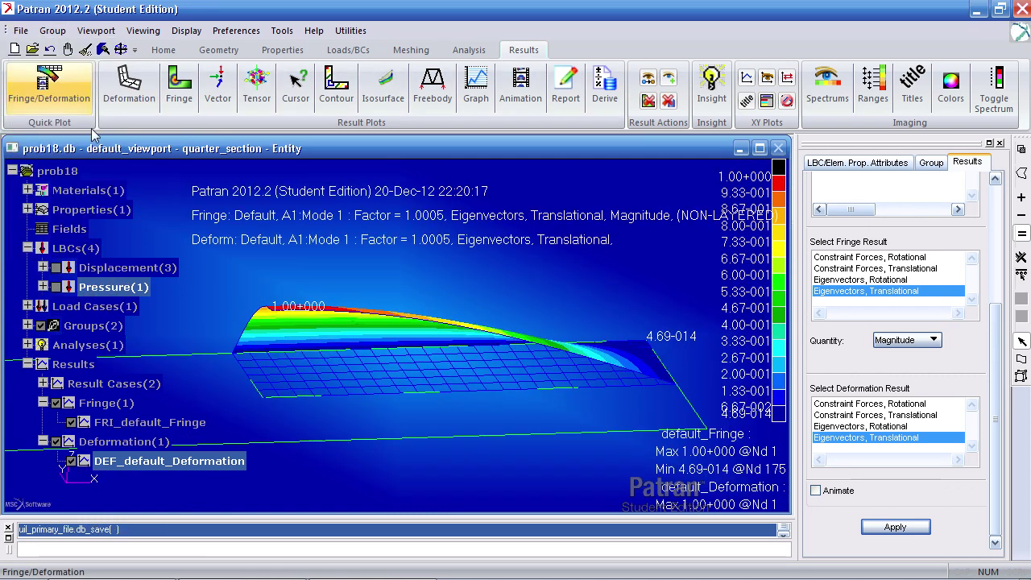